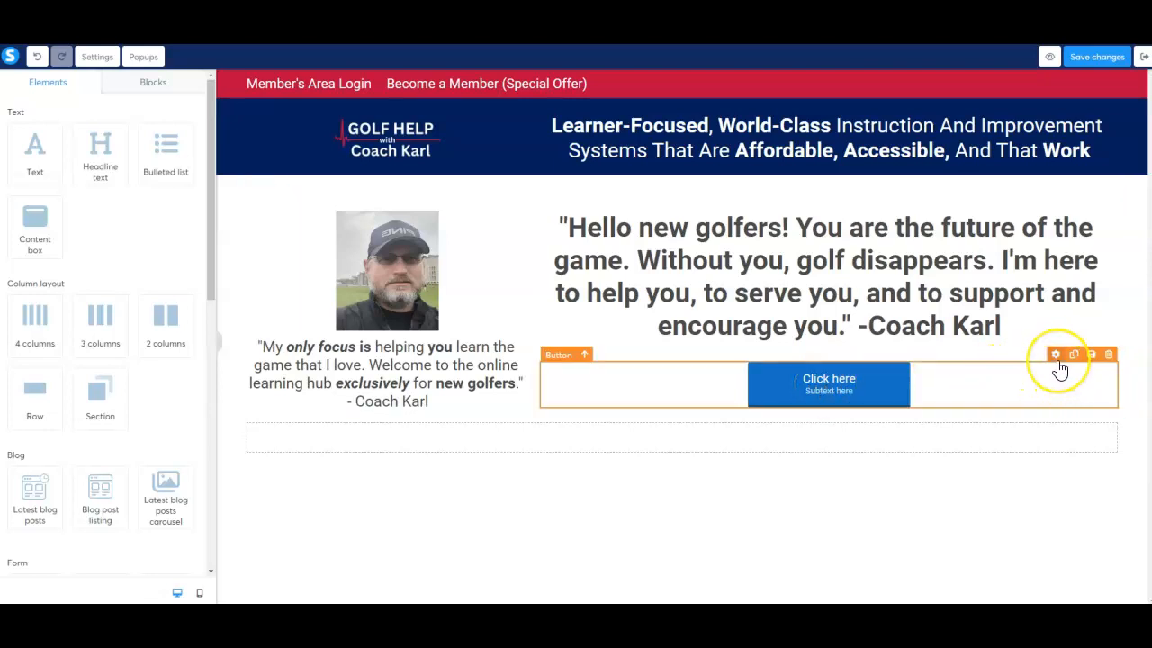
# Open the settings of the "Click here" button below the quote and choose Open URL as its click action.
pyautogui.click(889, 394)
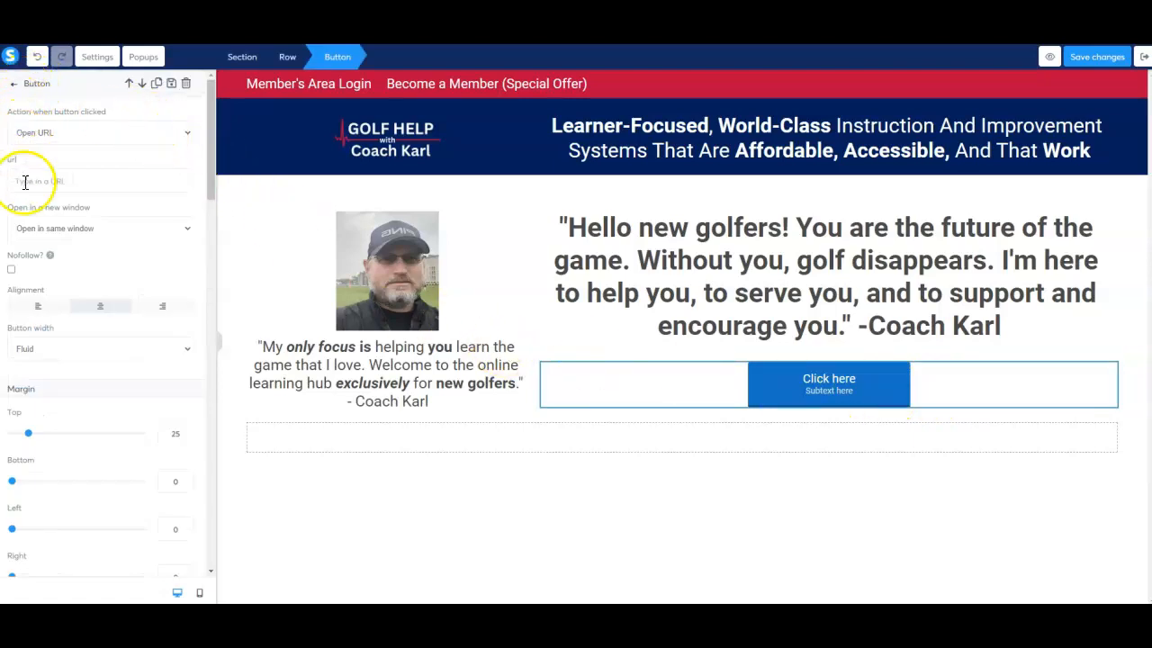
pyautogui.scroll(-3, 104, 304)
pyautogui.scroll(-10, 104, 303)
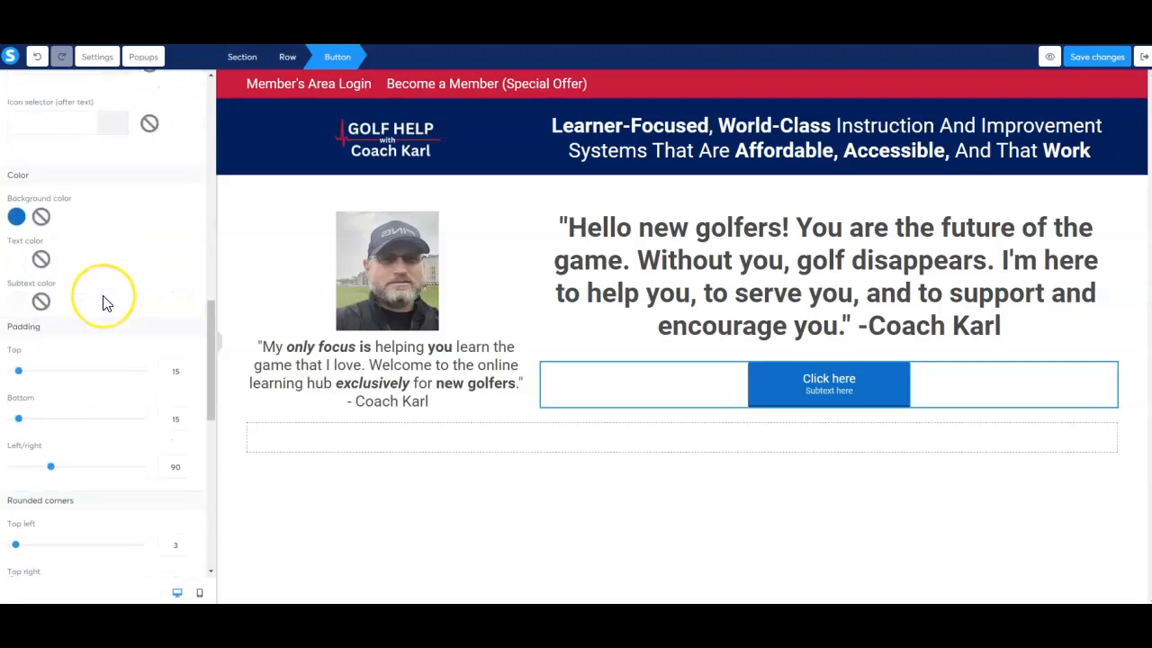
pyautogui.scroll(12, 104, 303)
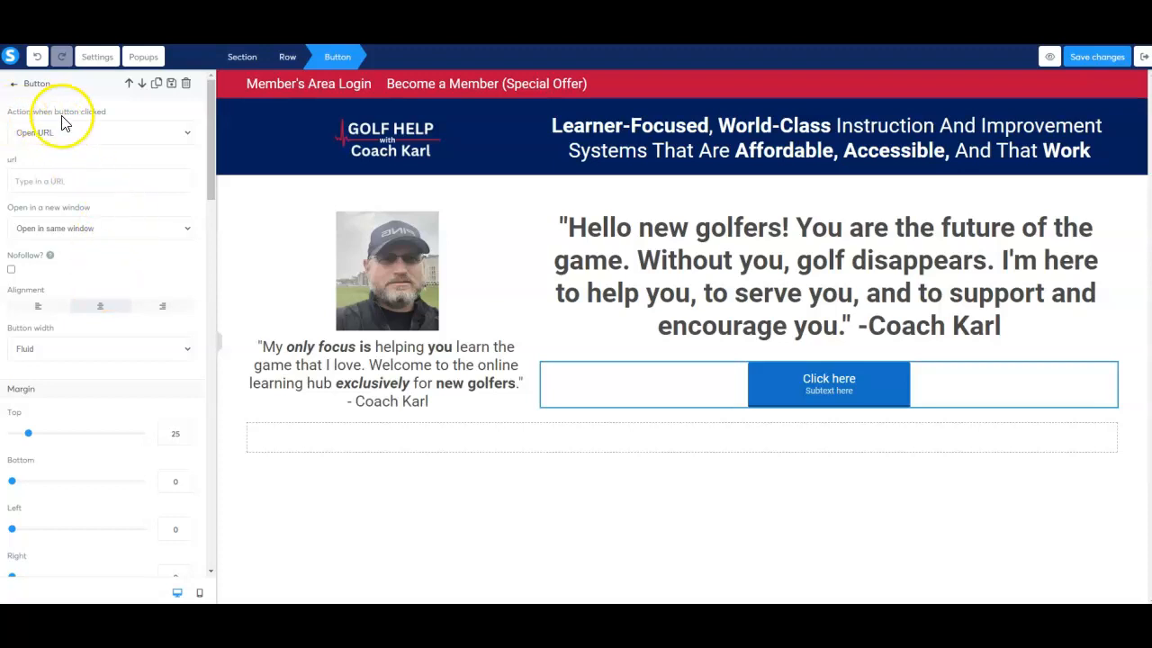
pyautogui.click(188, 135)
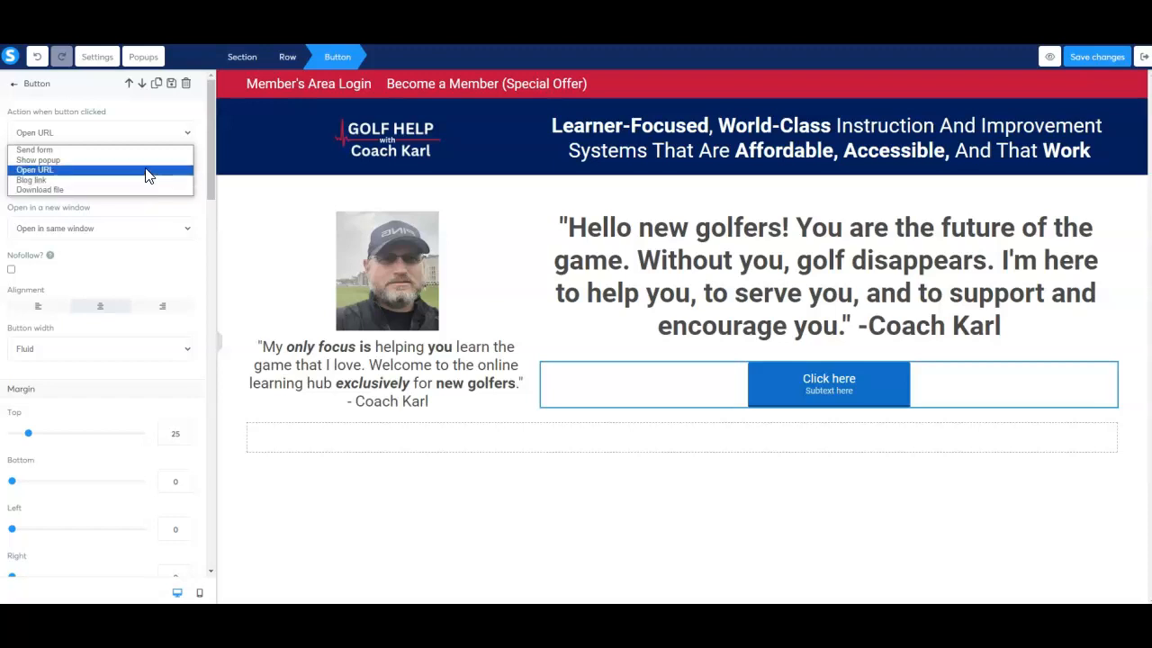
pyautogui.click(149, 171)
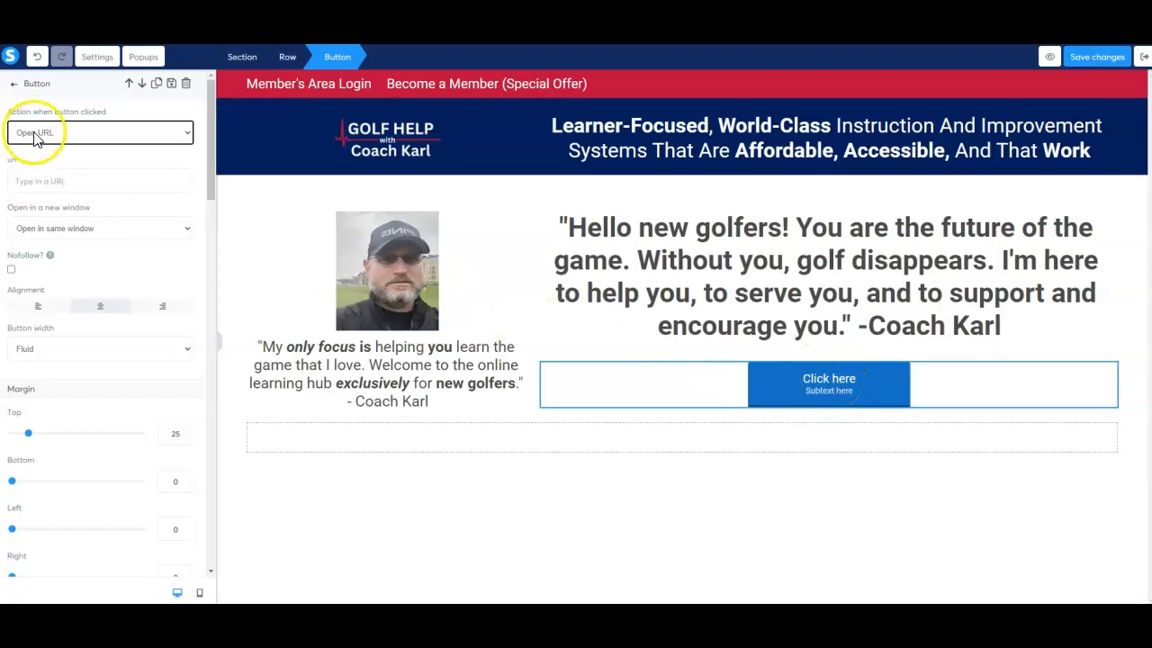
pyautogui.click(54, 186)
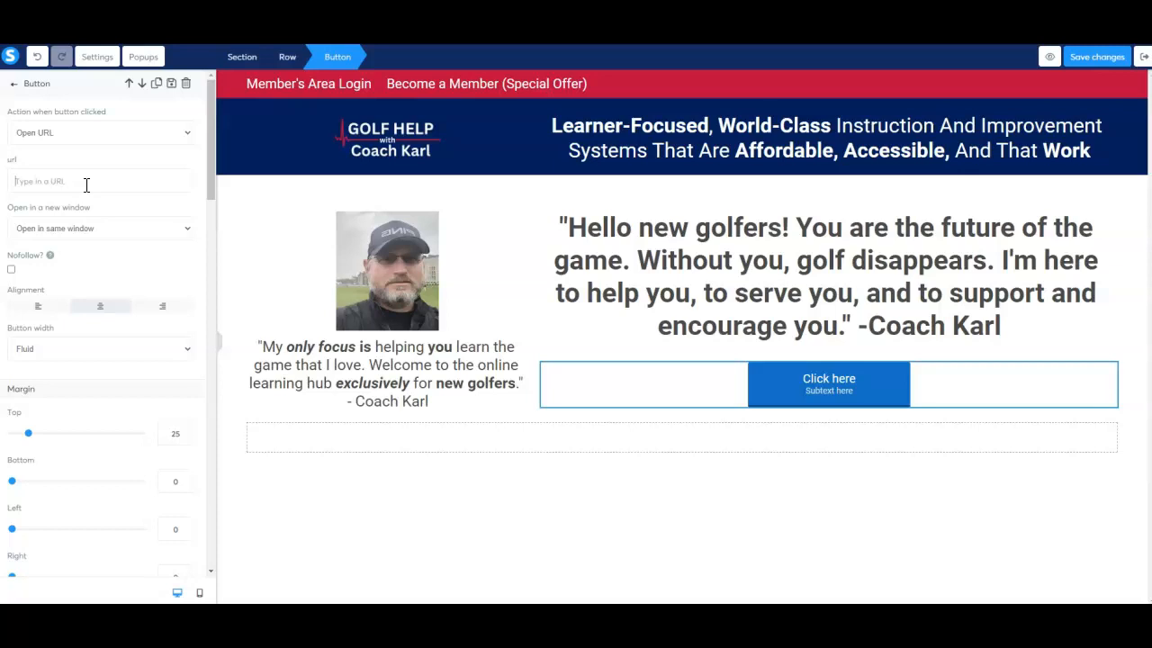
pyautogui.click(135, 148)
pyautogui.click(77, 180)
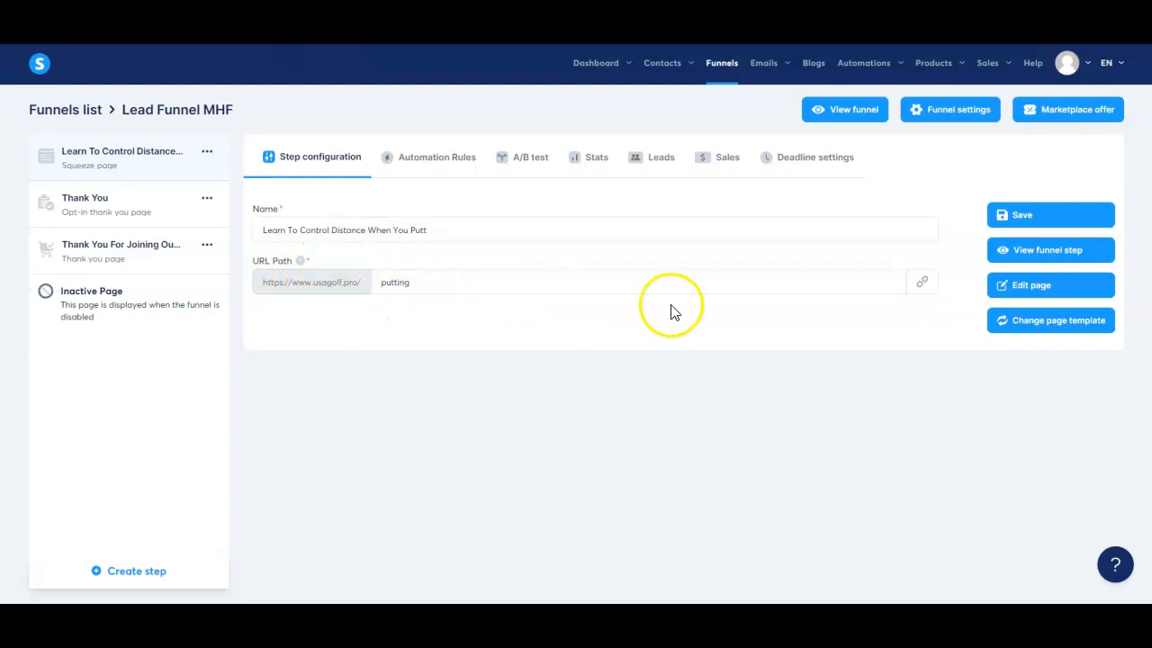
pyautogui.click(924, 286)
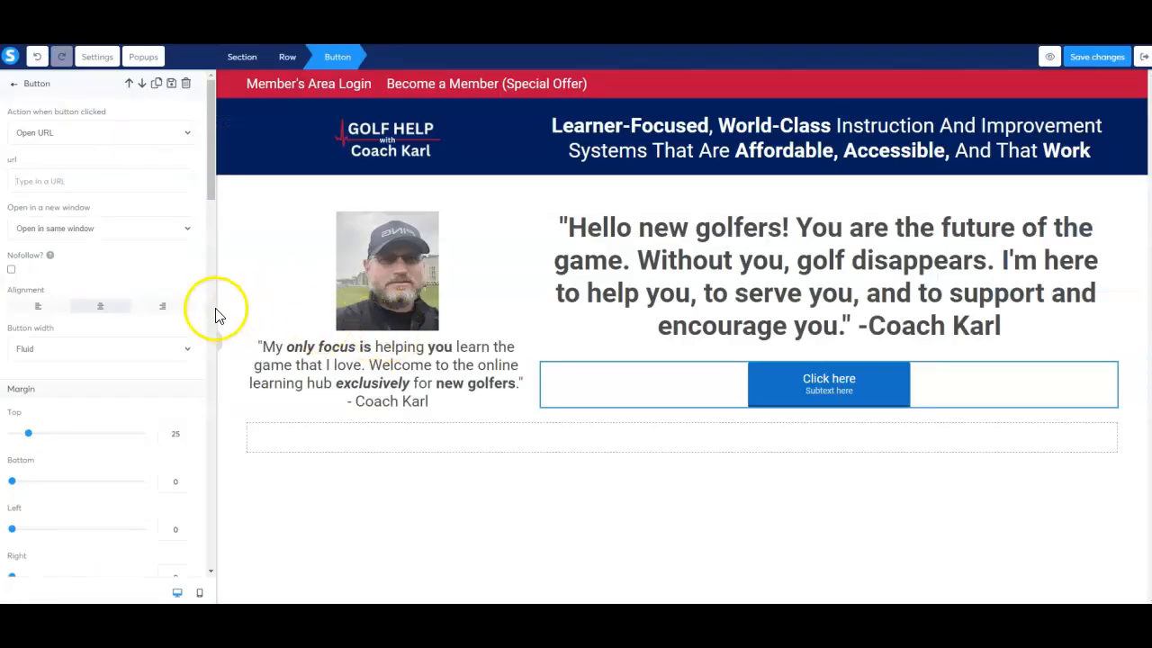
pyautogui.rightClick(33, 180)
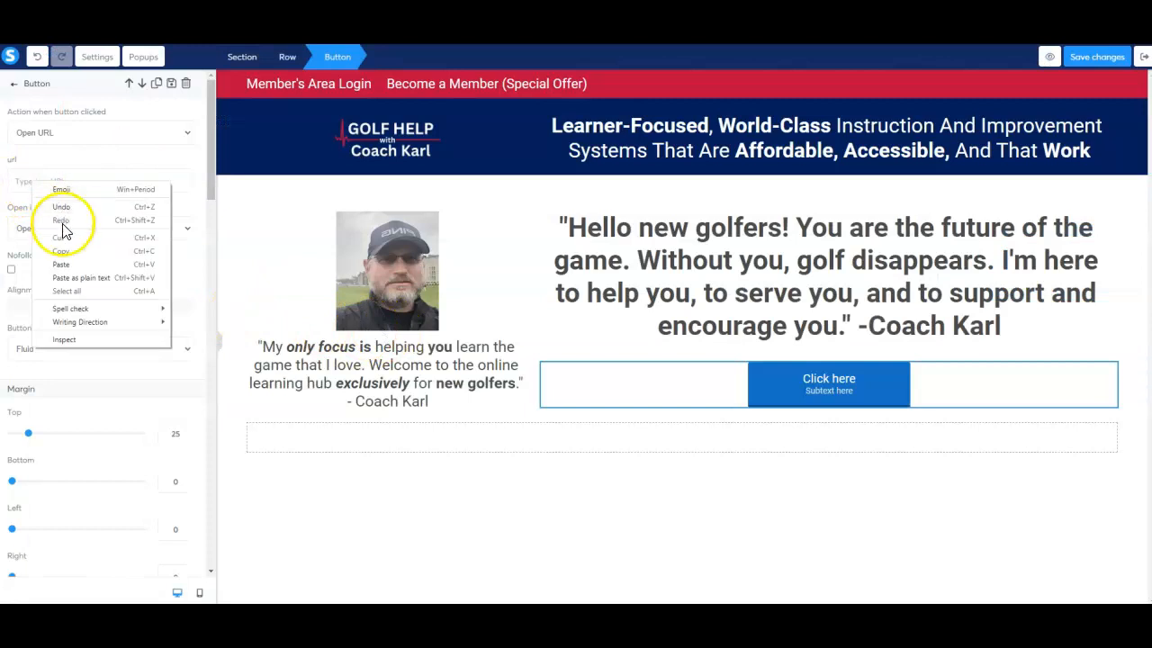
pyautogui.click(70, 270)
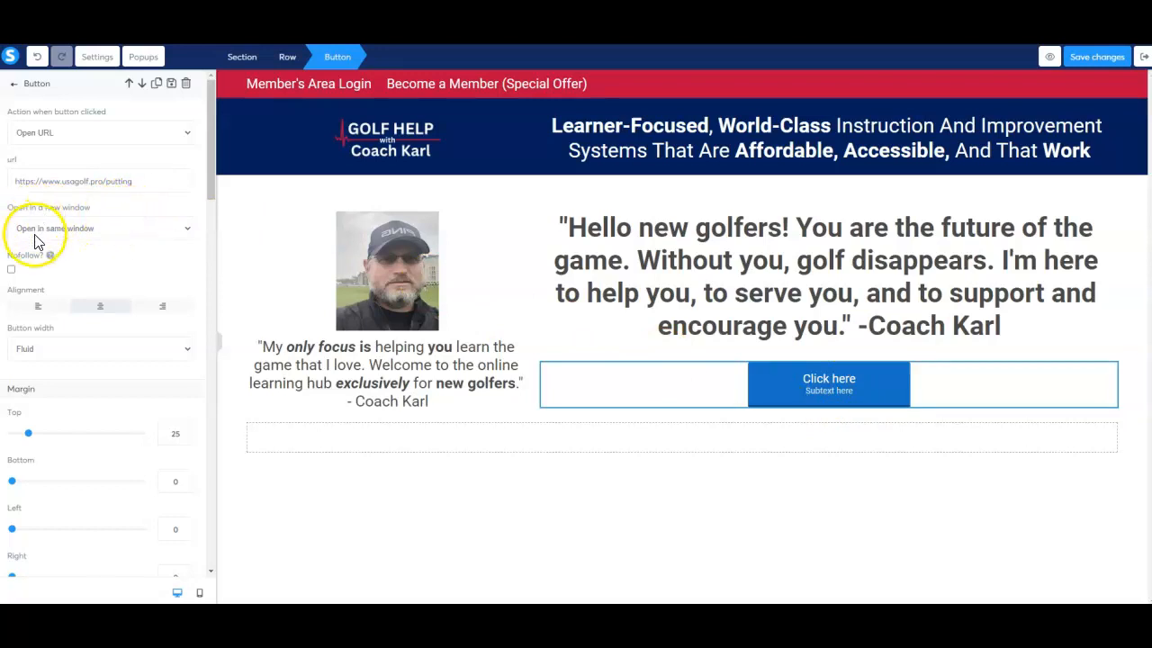
pyautogui.click(187, 231)
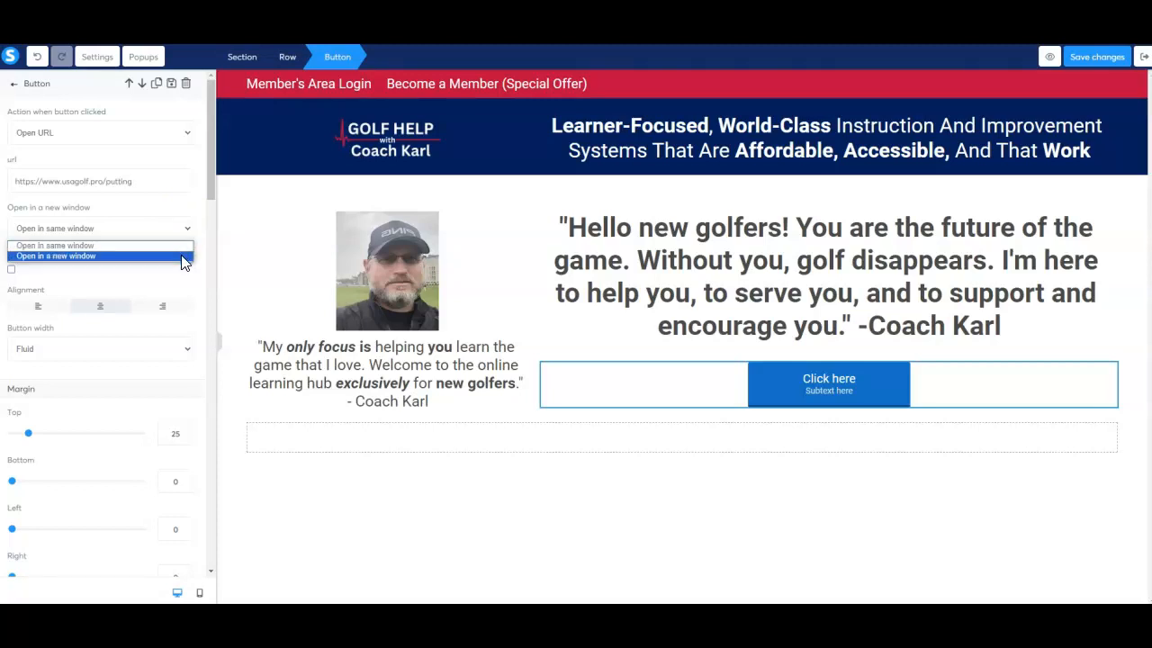
pyautogui.click(183, 259)
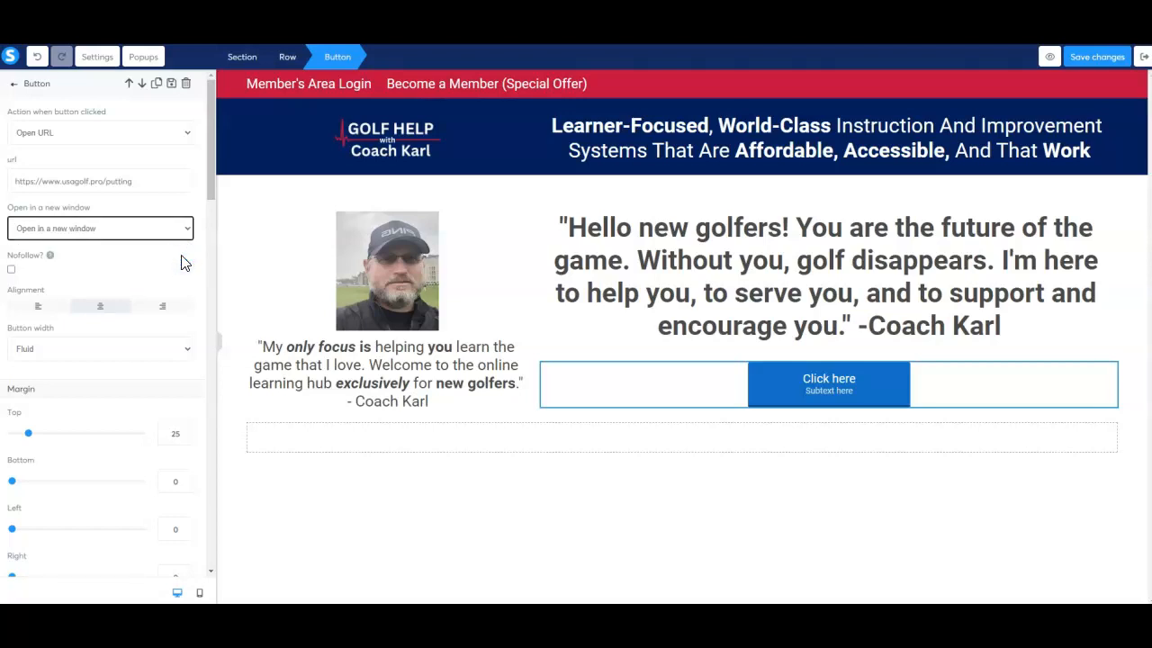
# Try left and right alignment on the button and return it to centre alignment.
pyautogui.scroll(-3, 184, 259)
pyautogui.click(168, 255)
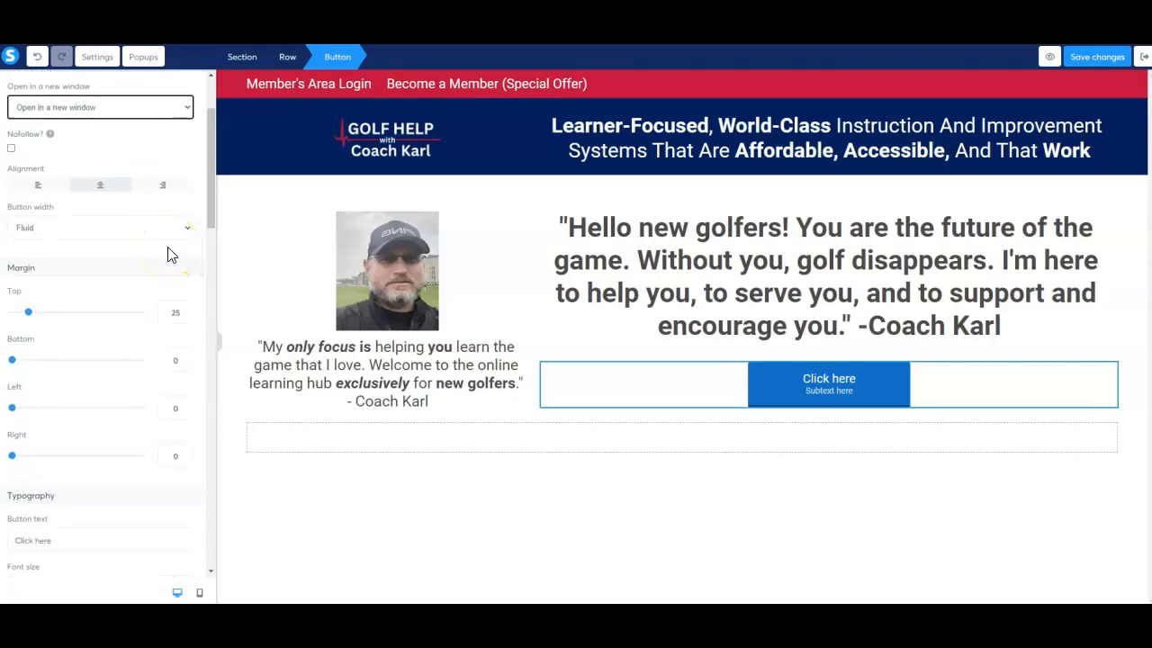
pyautogui.scroll(-1, 167, 255)
pyautogui.click(160, 234)
pyautogui.click(40, 126)
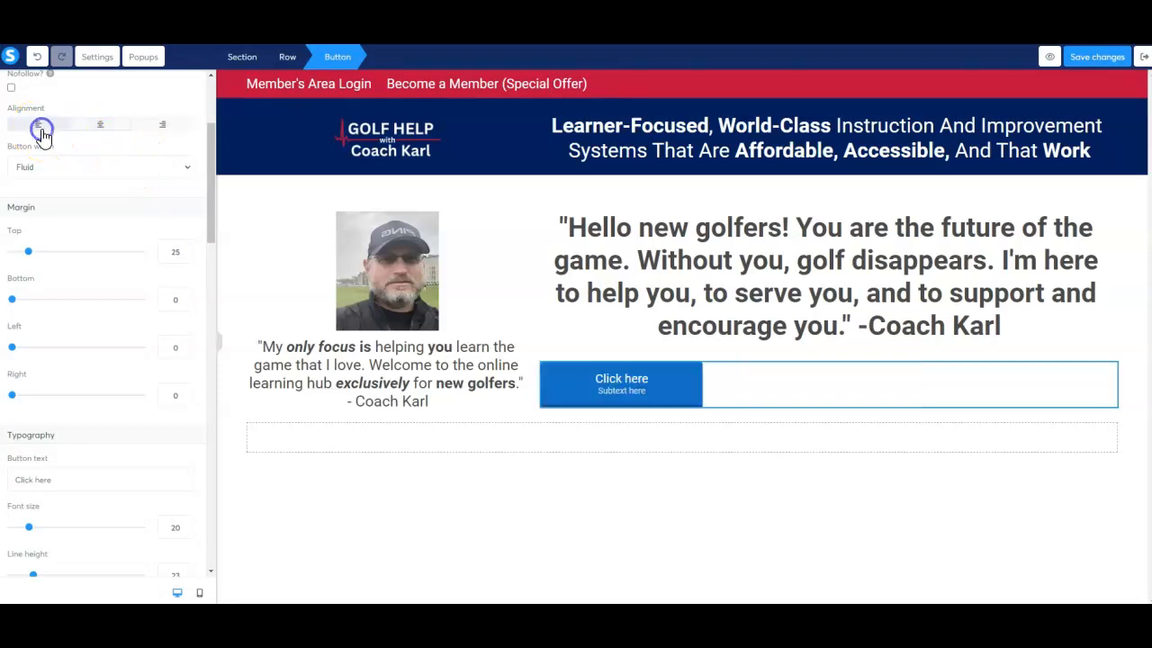
pyautogui.click(160, 126)
pyautogui.click(101, 125)
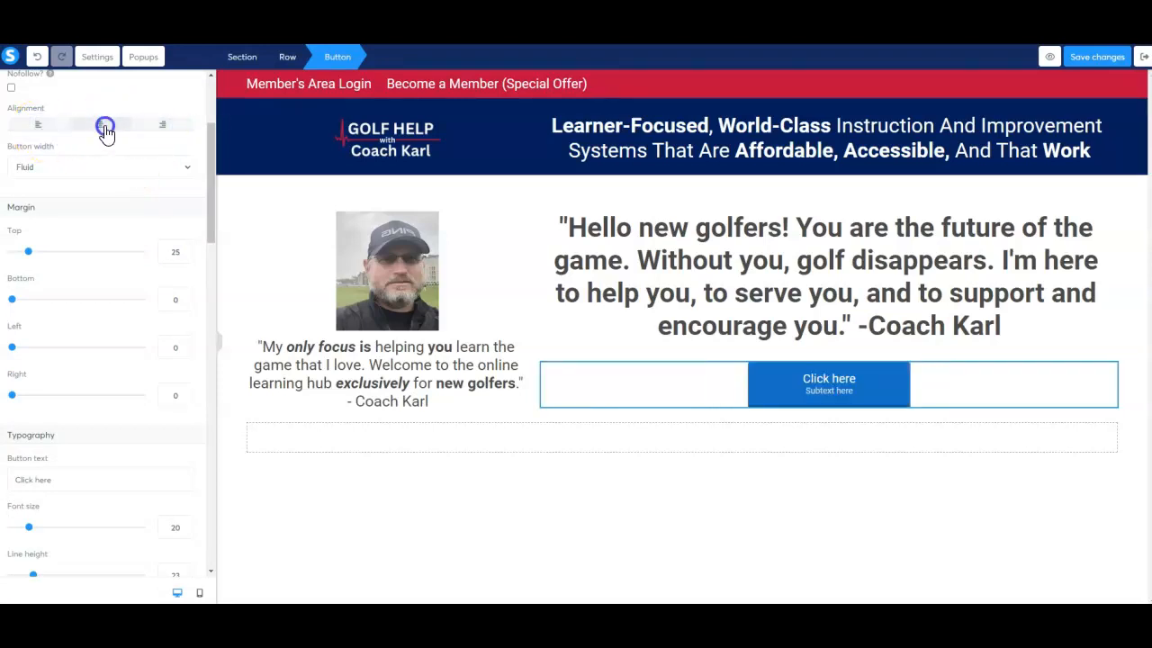
# Try the Fill width option for the button width and switch it back to Fluid.
pyautogui.click(189, 170)
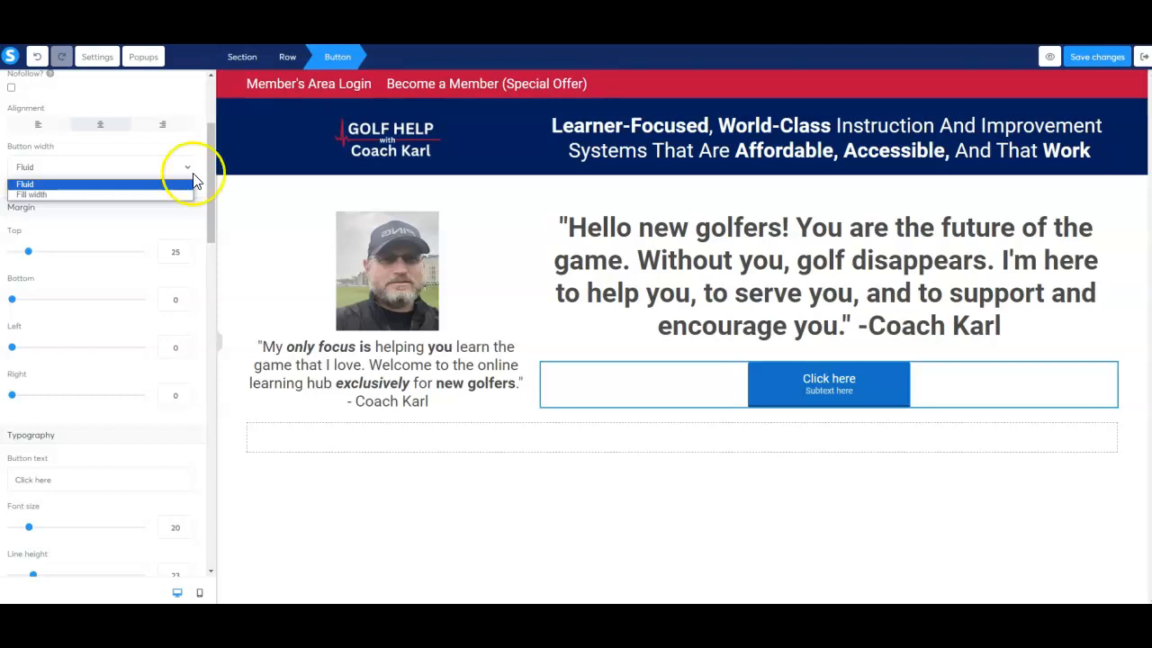
pyautogui.click(181, 195)
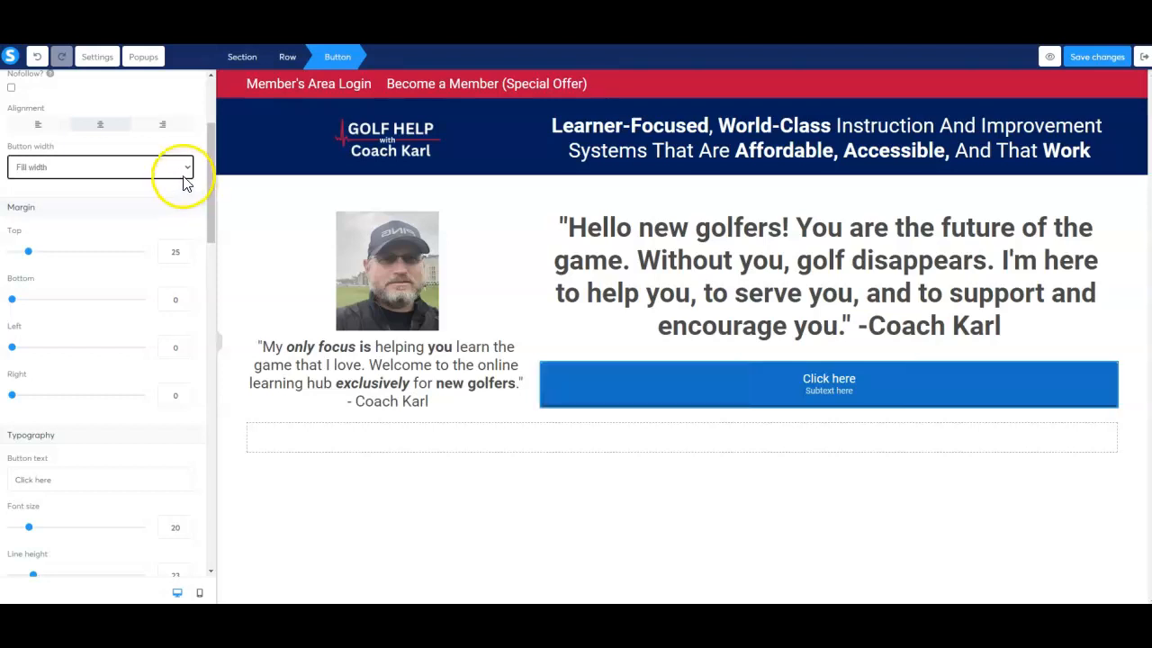
pyautogui.click(189, 170)
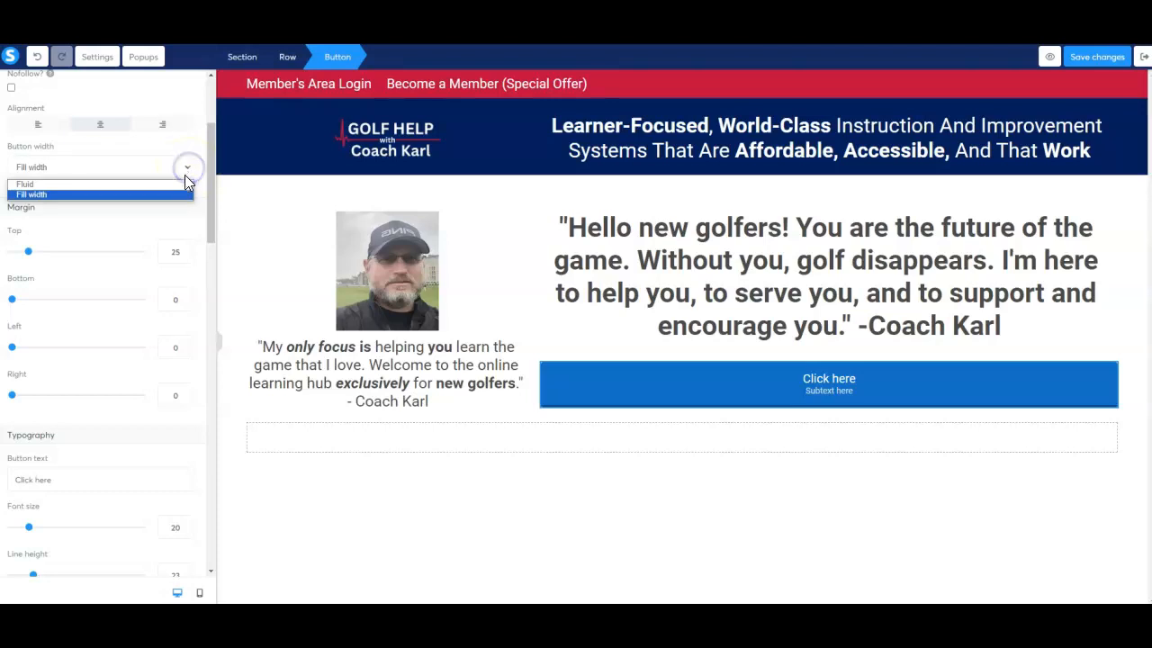
pyautogui.click(182, 184)
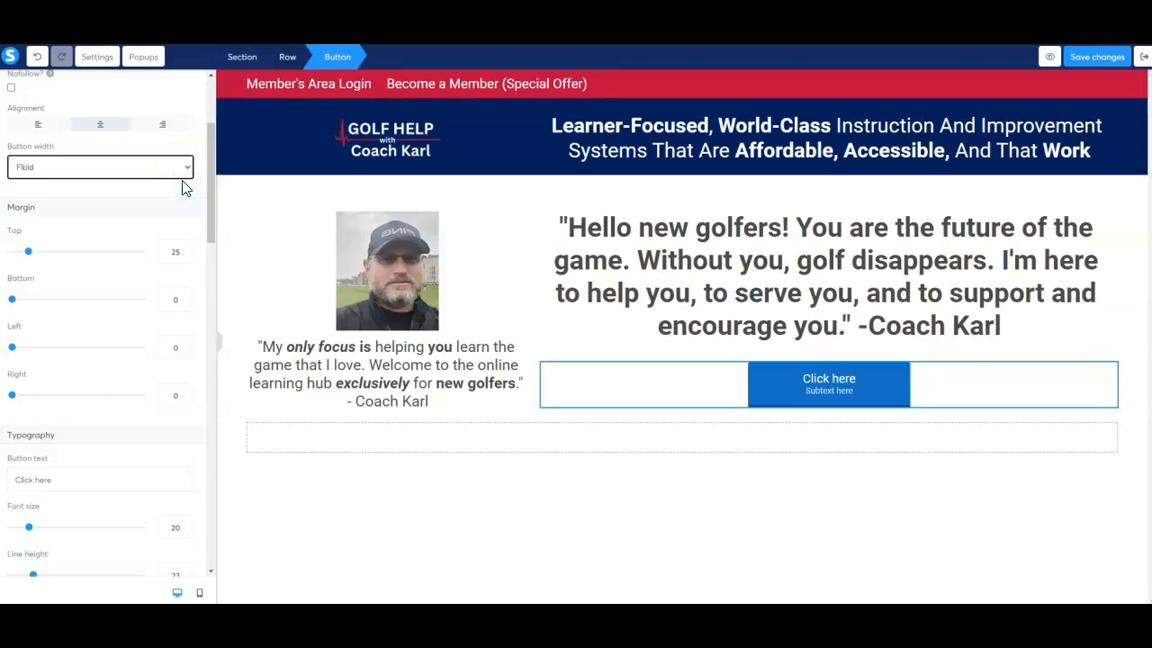
# Set the button's top margin to 26 and leave its bottom and left margins at 0.
pyautogui.click(32, 255)
pyautogui.moveTo(33, 257); pyautogui.dragTo(31, 259)
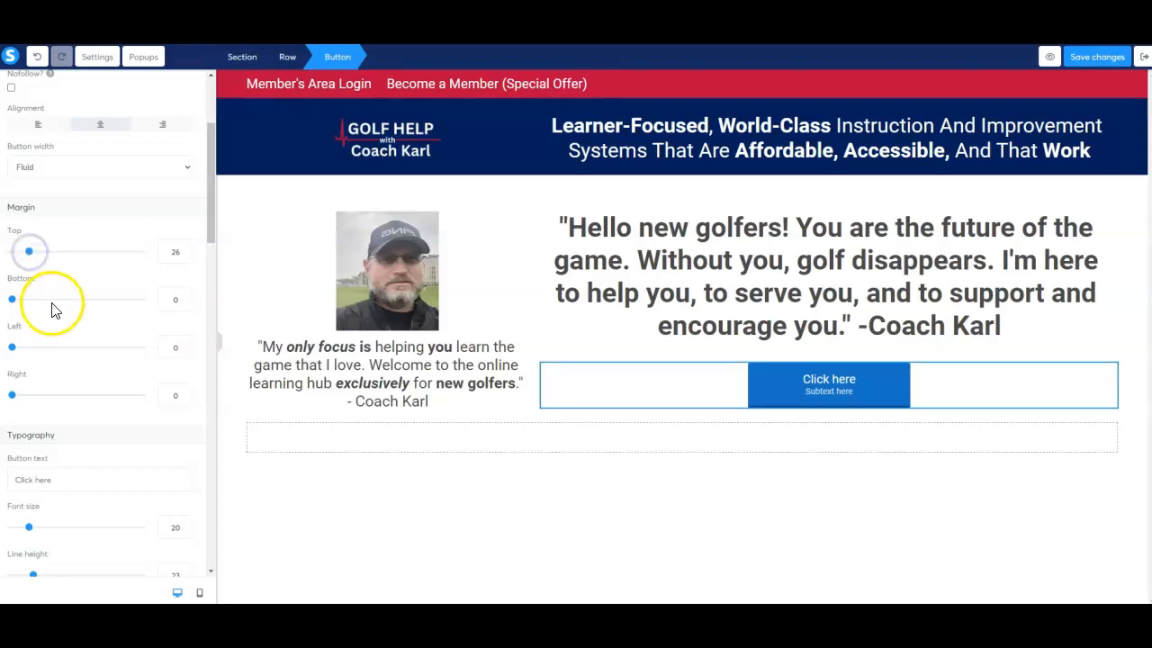
pyautogui.moveTo(14, 306); pyautogui.dragTo(12, 300)
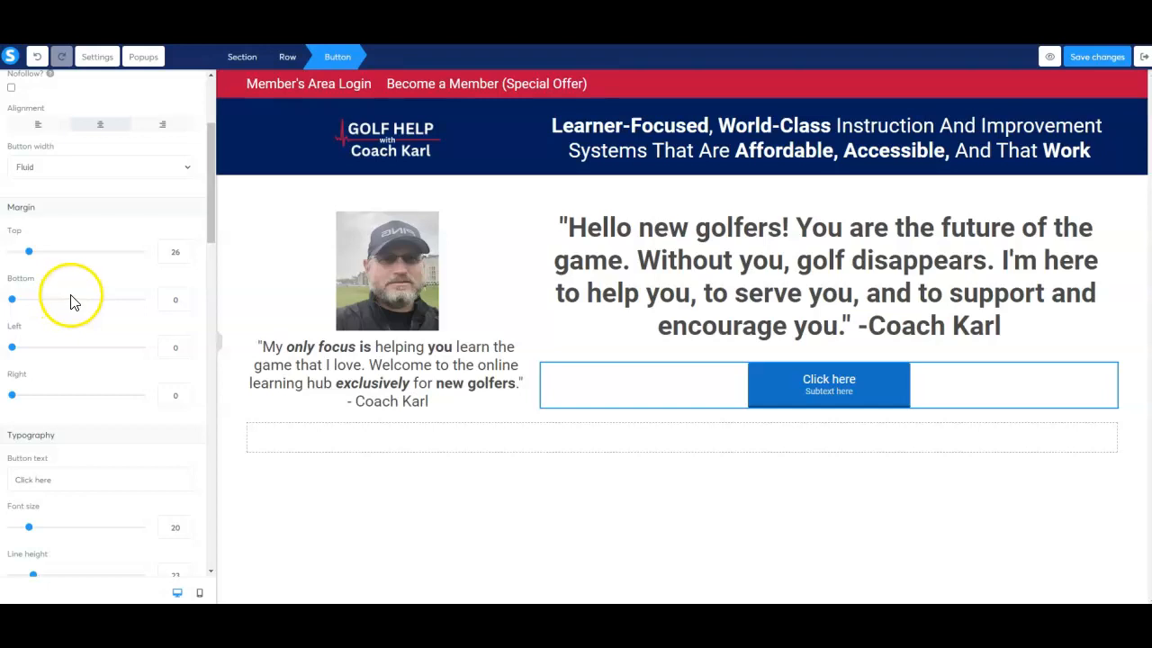
pyautogui.scroll(-1, 72, 301)
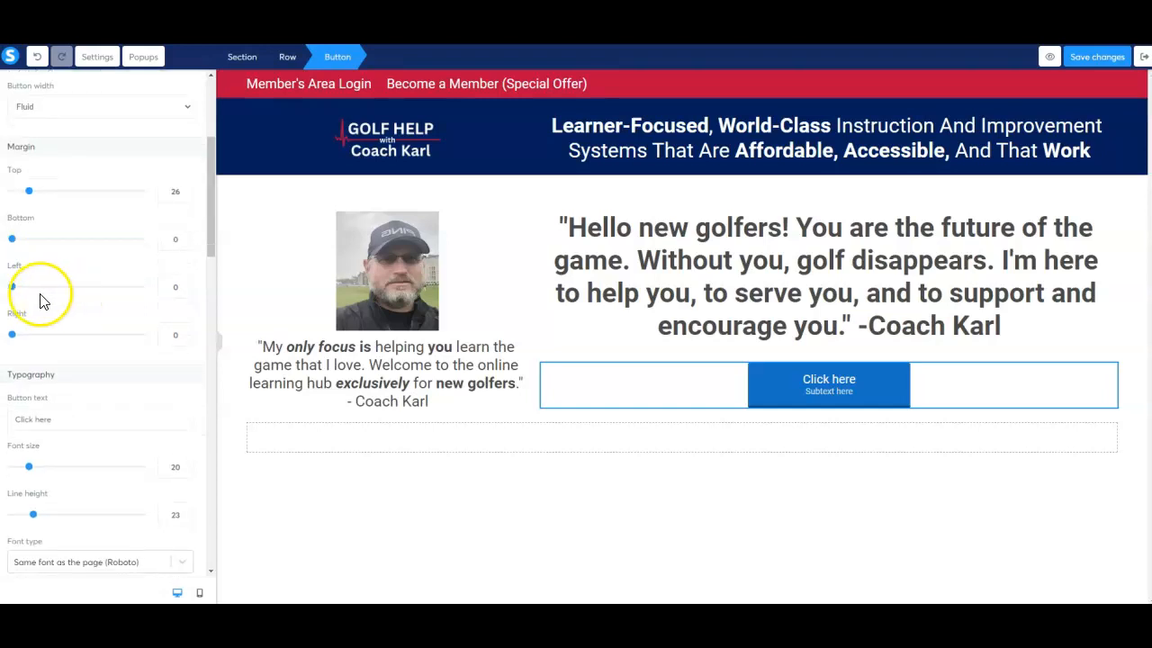
pyautogui.moveTo(14, 289); pyautogui.dragTo(10, 288)
# Select the existing "Click here" button text in the typography settings for editing.
pyautogui.scroll(-1, 64, 296)
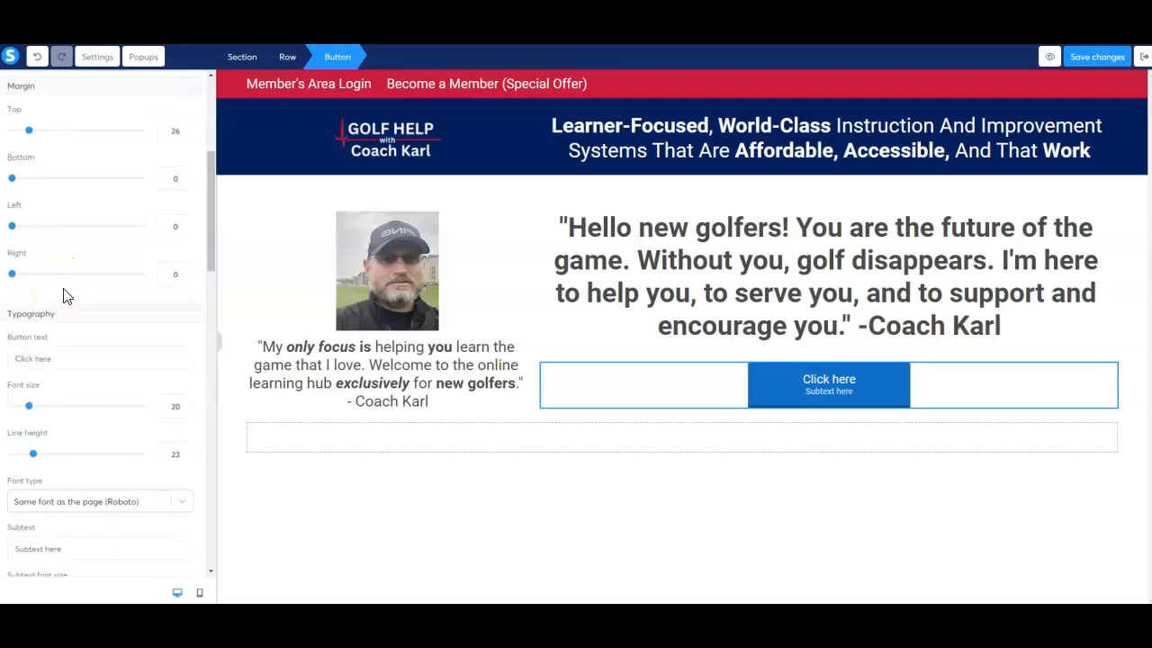
pyautogui.scroll(-2, 64, 296)
pyautogui.click(60, 245)
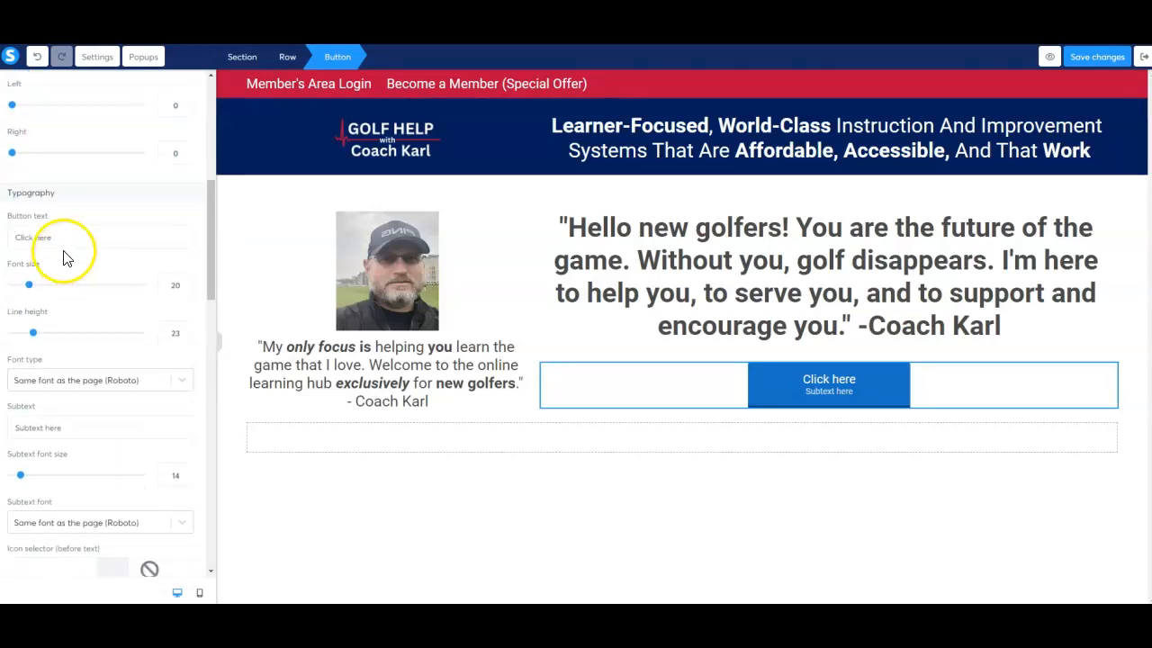
pyautogui.click(62, 238)
pyautogui.tripleClick(62, 239)
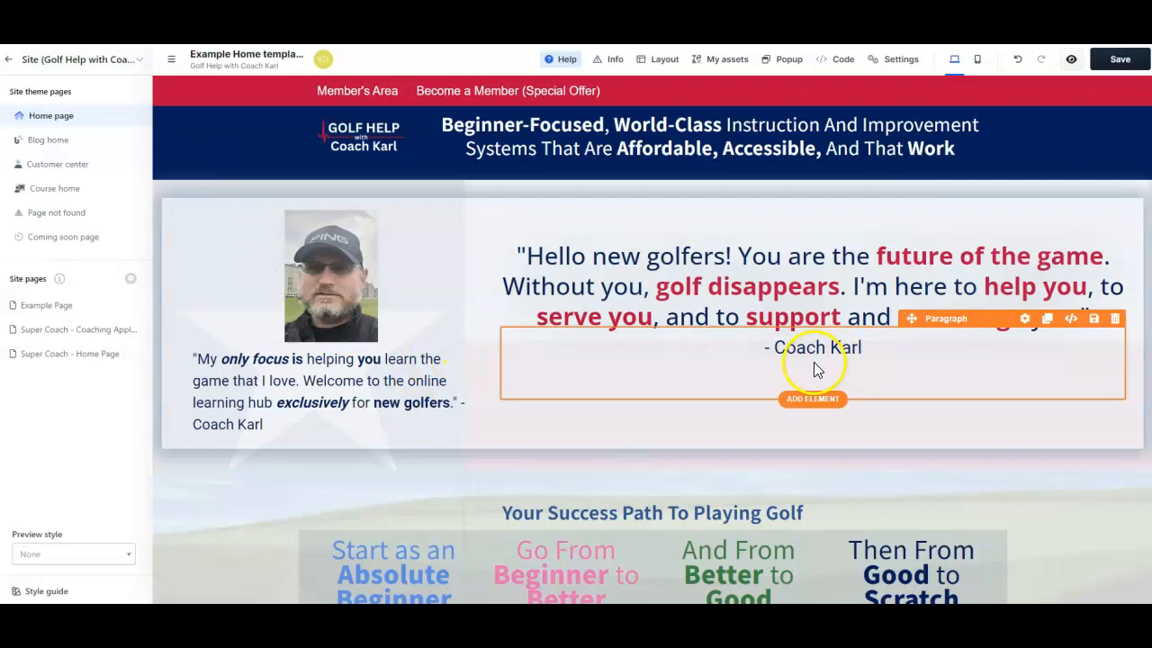
# Switch to the other site editor and look through the Example Home template page's sections and wording.
pyautogui.scroll(-1, 814, 367)
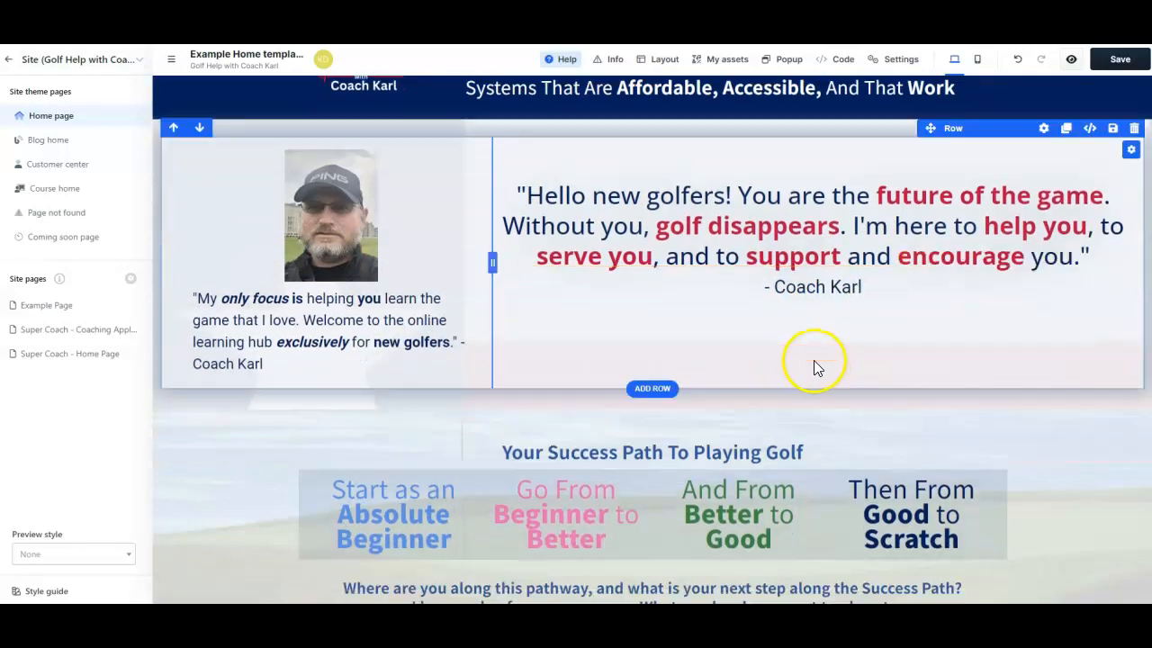
pyautogui.scroll(-5, 803, 327)
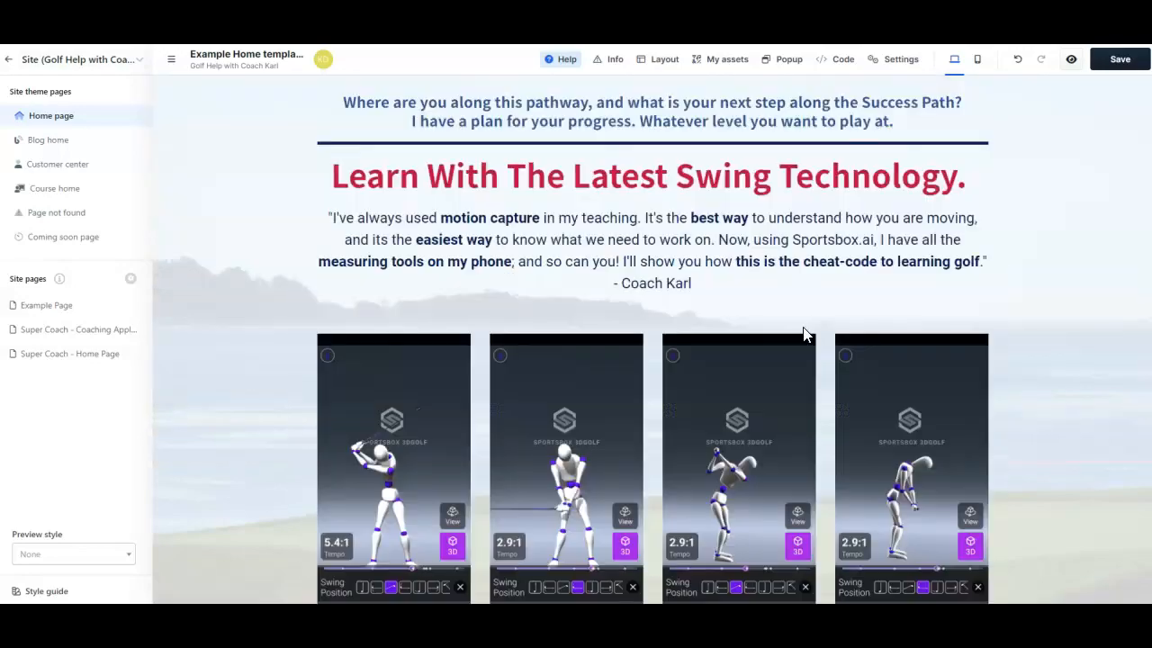
pyautogui.scroll(-20, 806, 334)
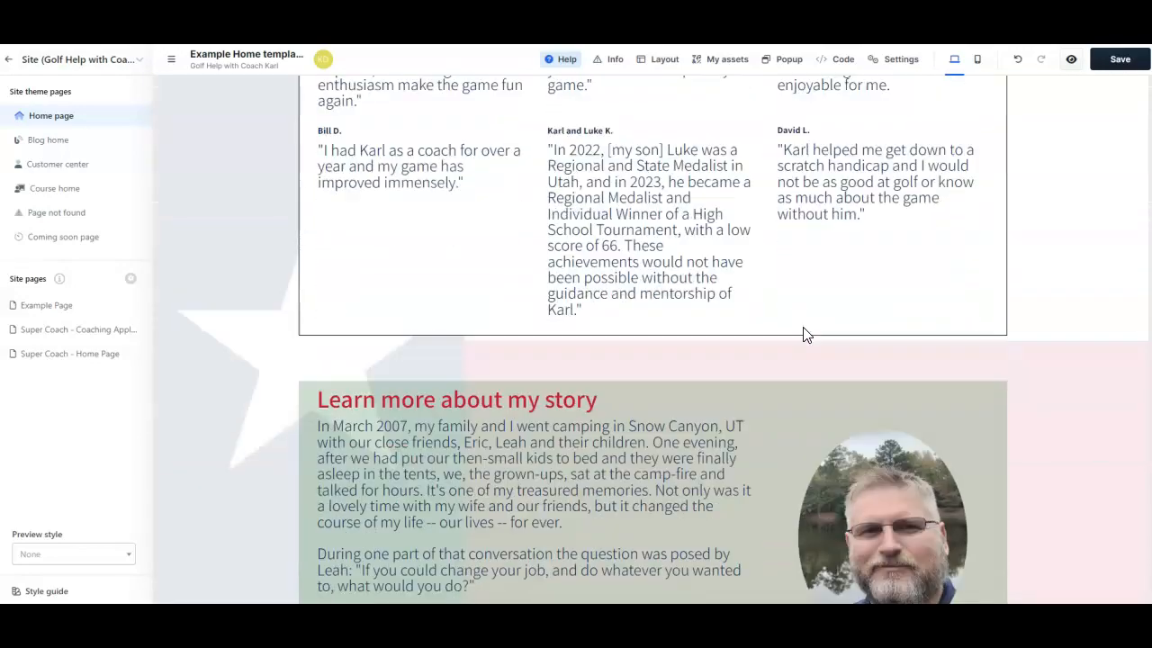
pyautogui.scroll(-8, 805, 334)
pyautogui.scroll(12, 805, 333)
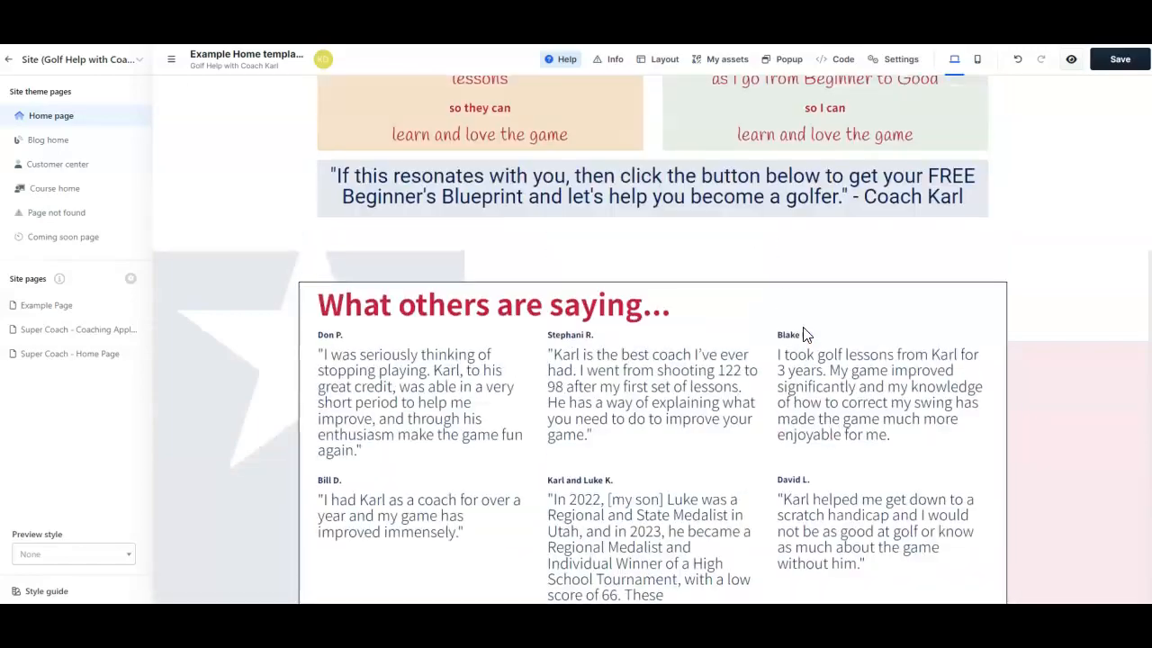
pyautogui.scroll(20, 803, 334)
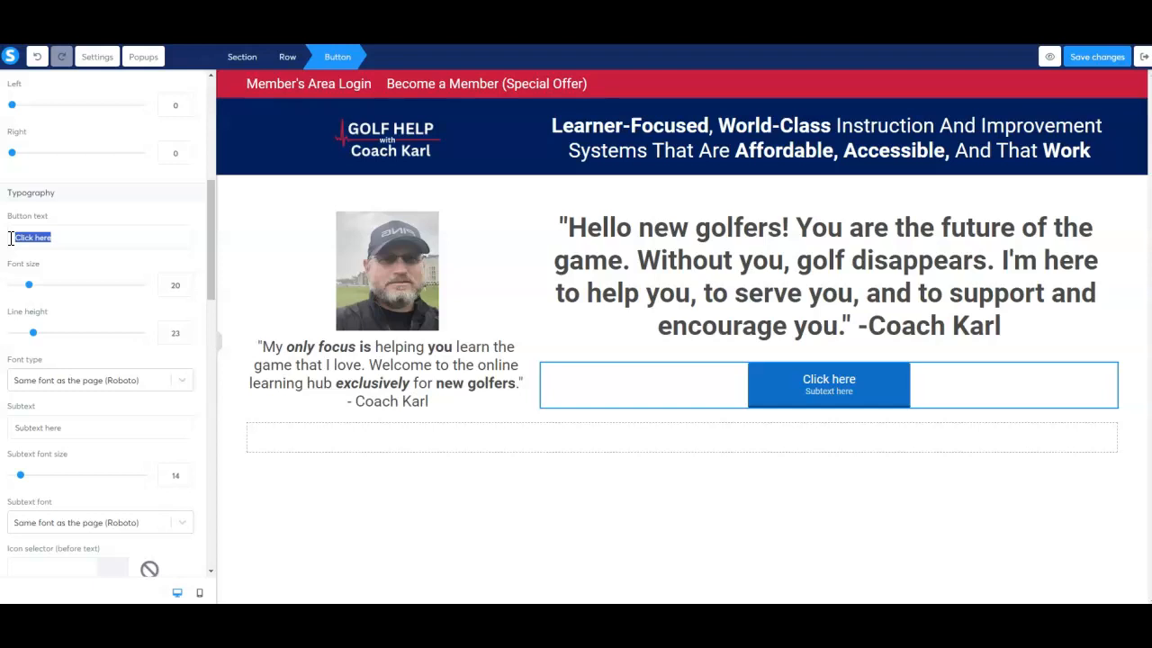
# Replace the button text with "Get A Free Lesson: How To Control Speed When You Putt".
pyautogui.write('Get a')
pyautogui.press('BackSpace')
pyautogui.write('A')
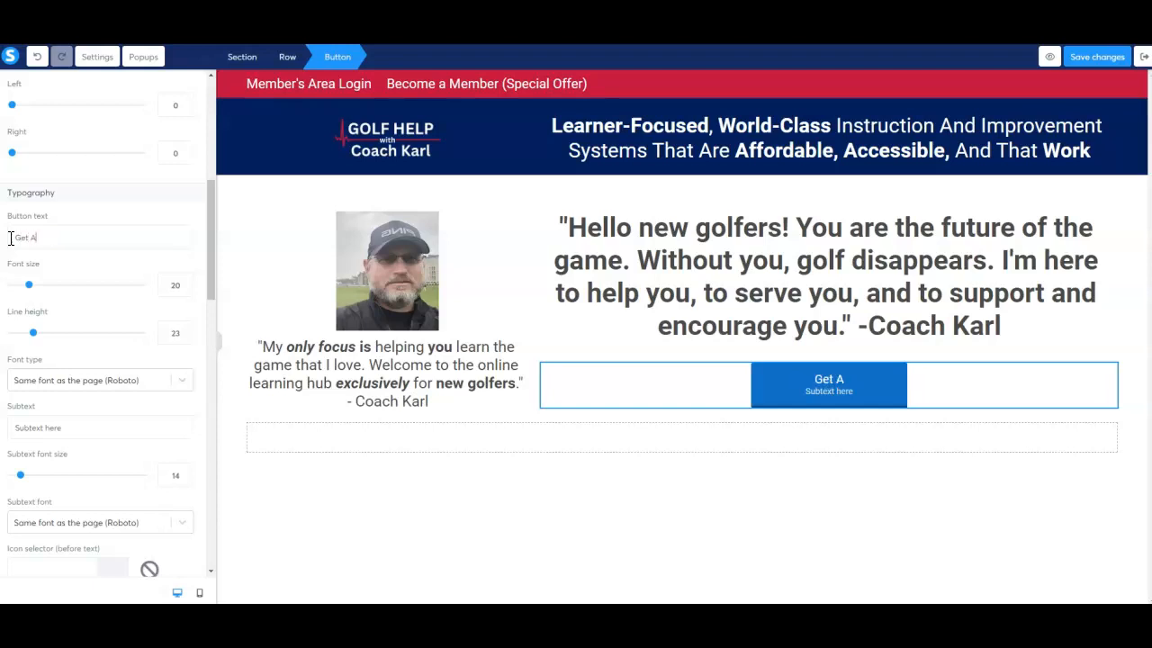
pyautogui.write(' Free')
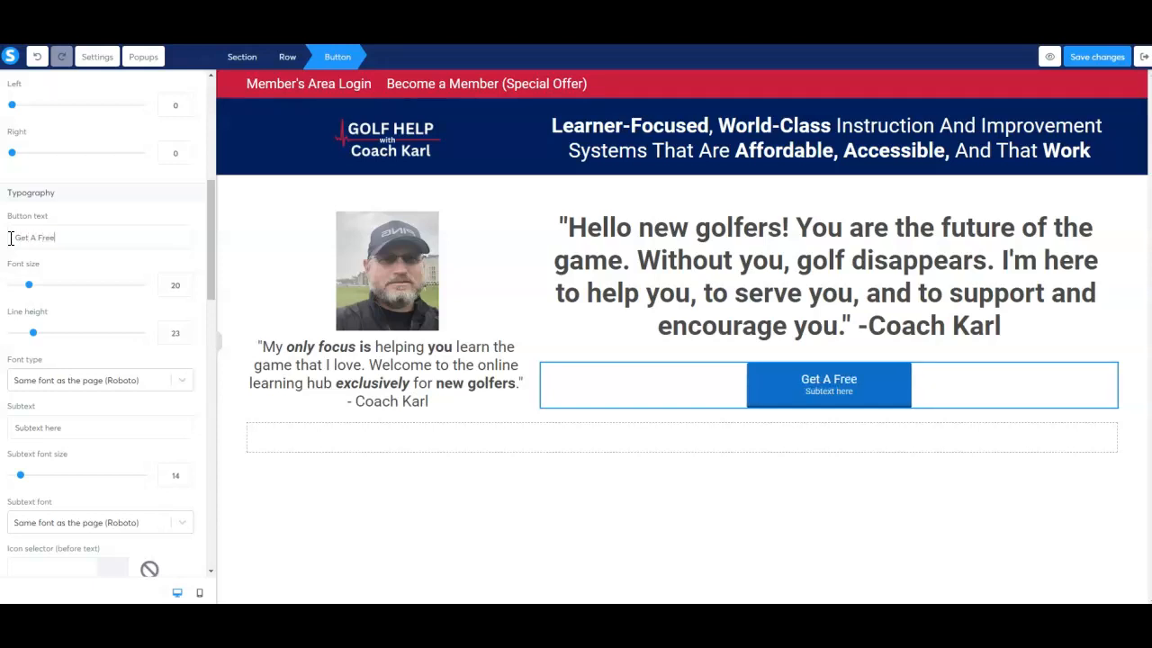
pyautogui.write(' Lesson')
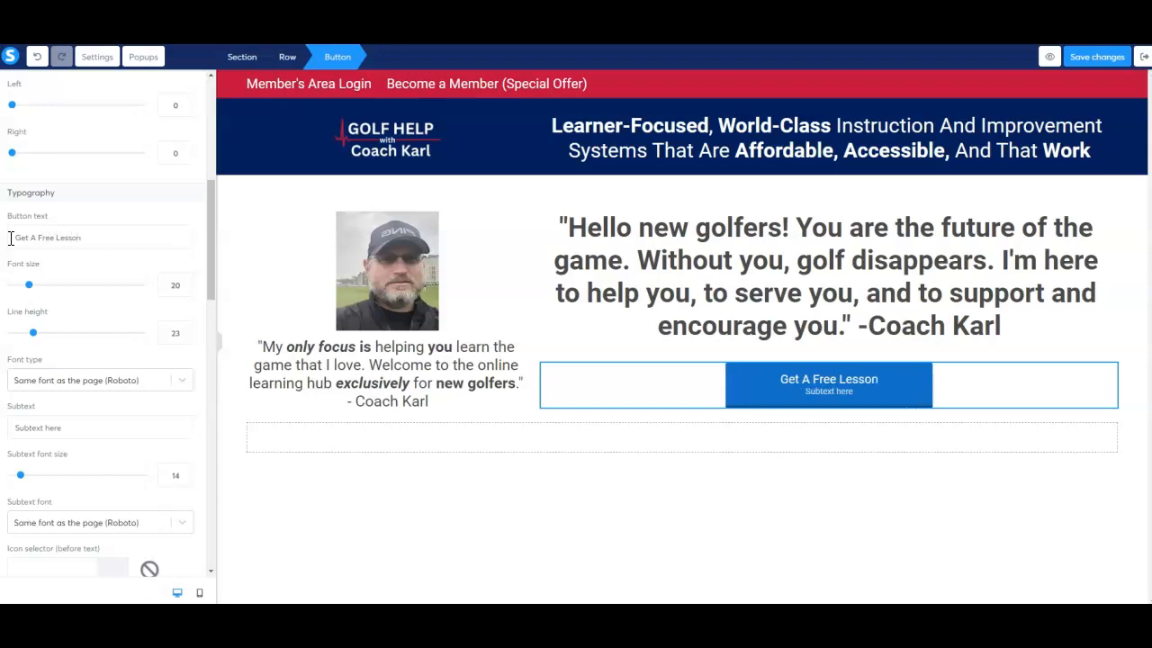
pyautogui.write(': How T')
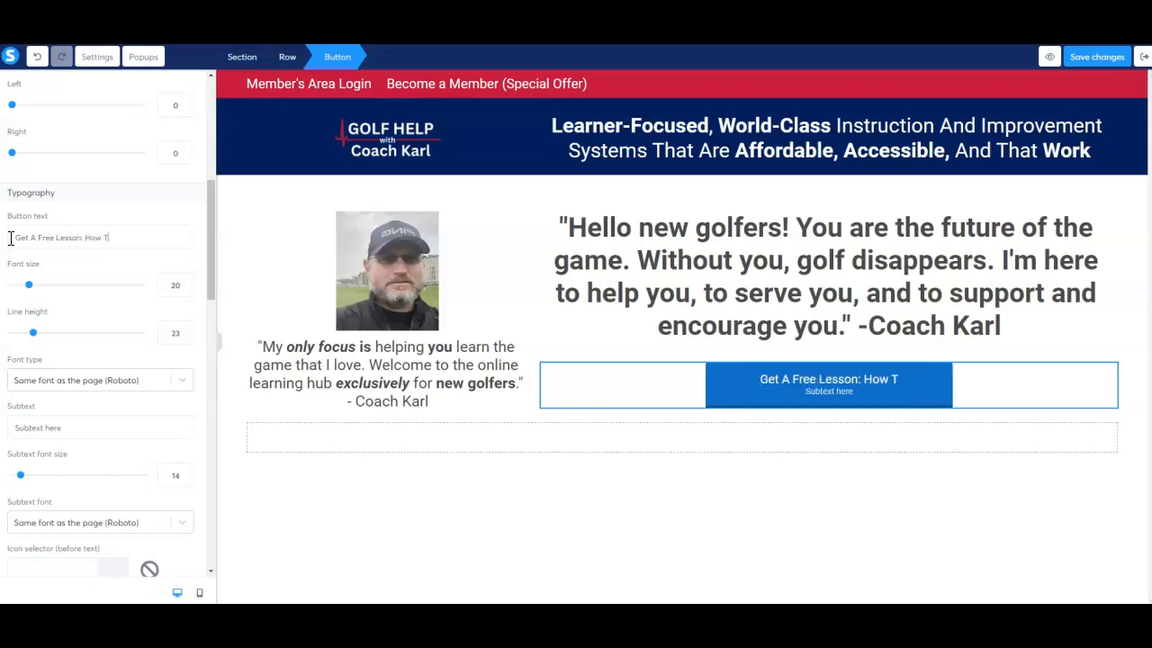
pyautogui.write('o Contro')
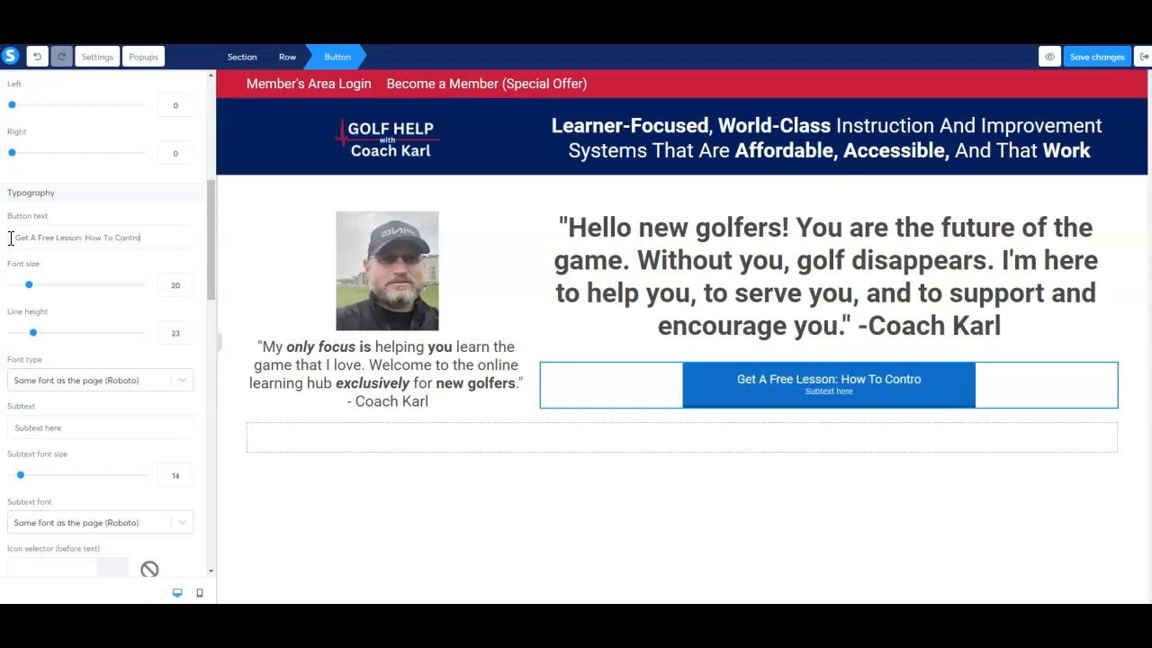
pyautogui.write('l Speed')
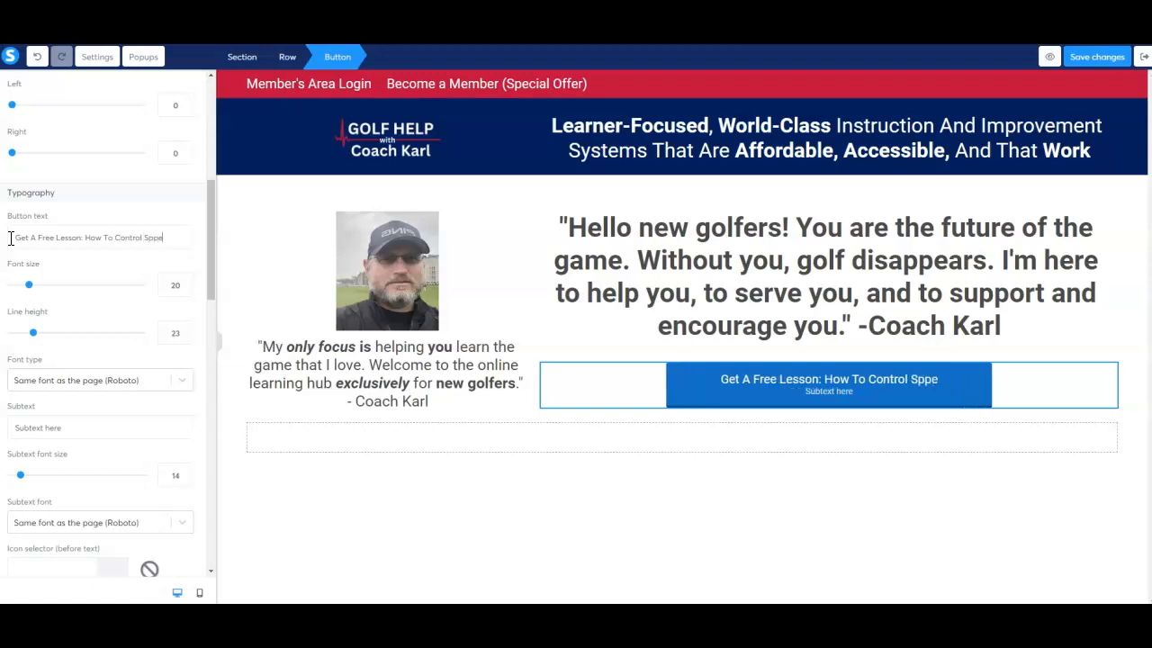
pyautogui.write(' When')
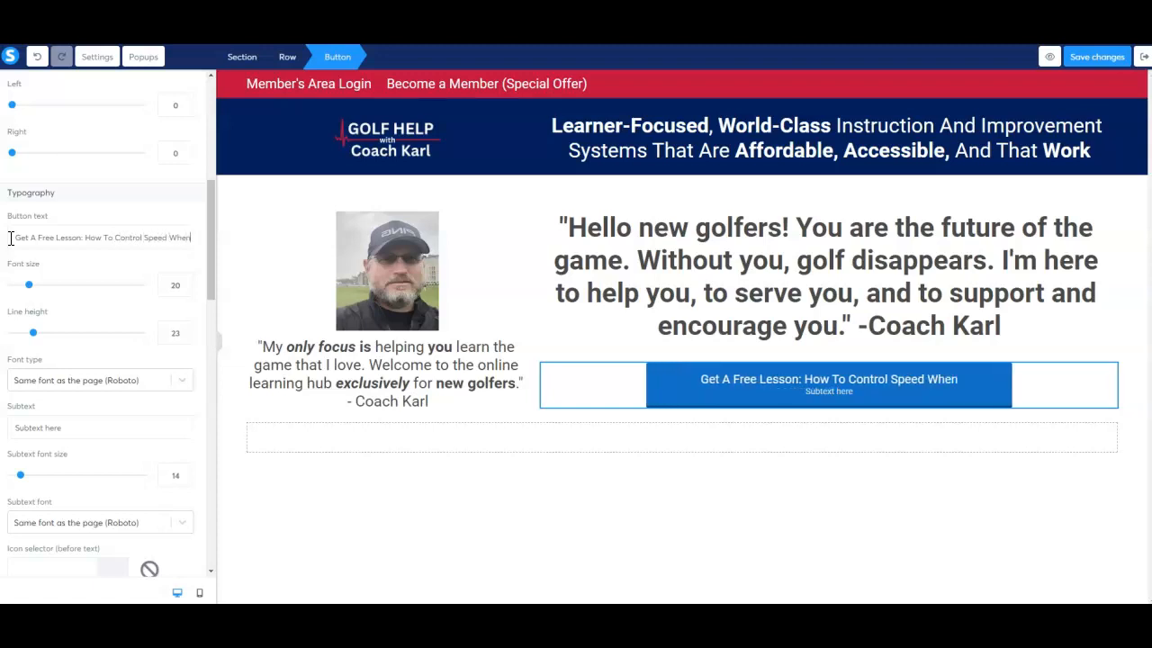
pyautogui.write(' You Putt')
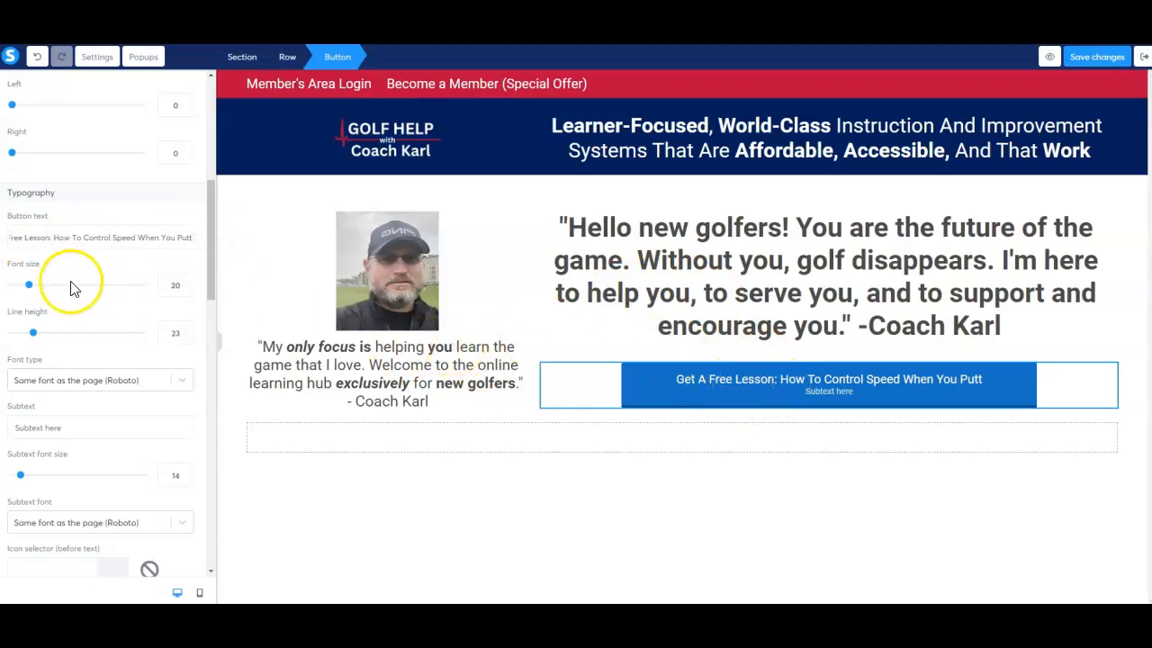
# Set the button text's font size to 23 and check the available font type options.
pyautogui.moveTo(30, 290); pyautogui.dragTo(34, 292)
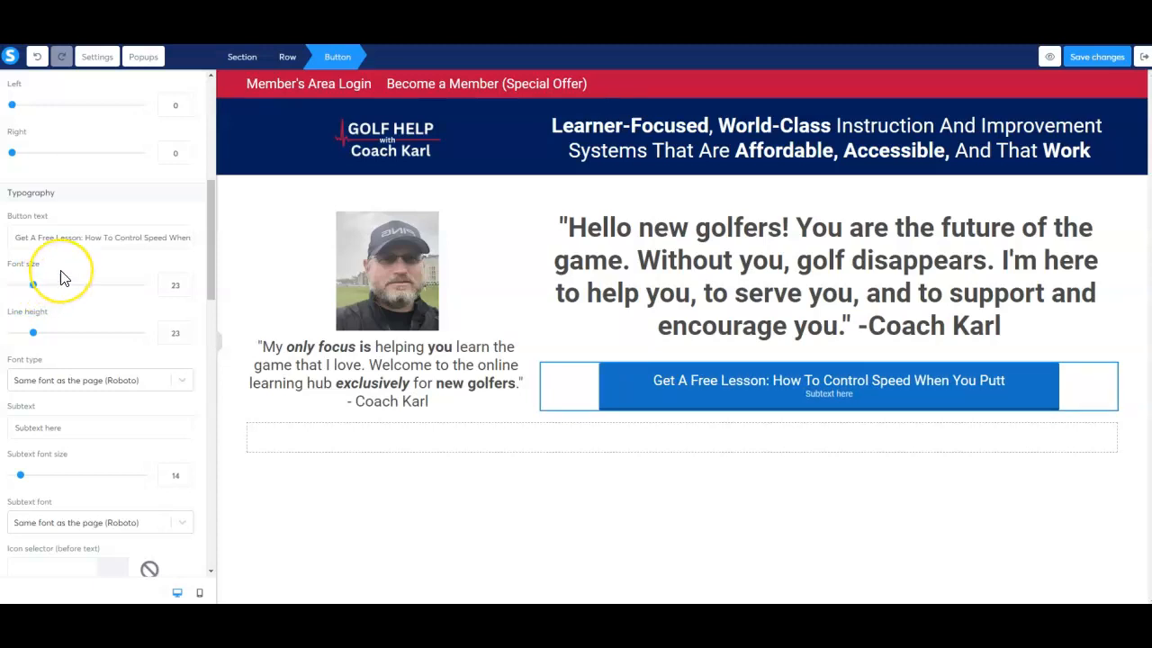
pyautogui.scroll(-3, 60, 278)
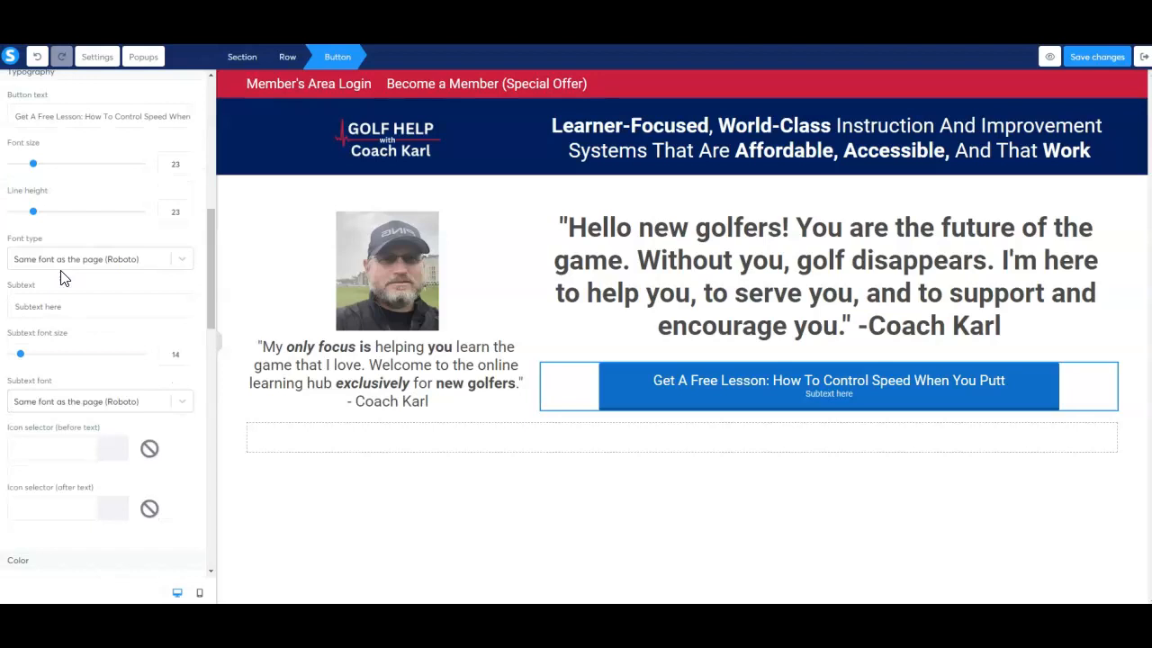
pyautogui.click(183, 263)
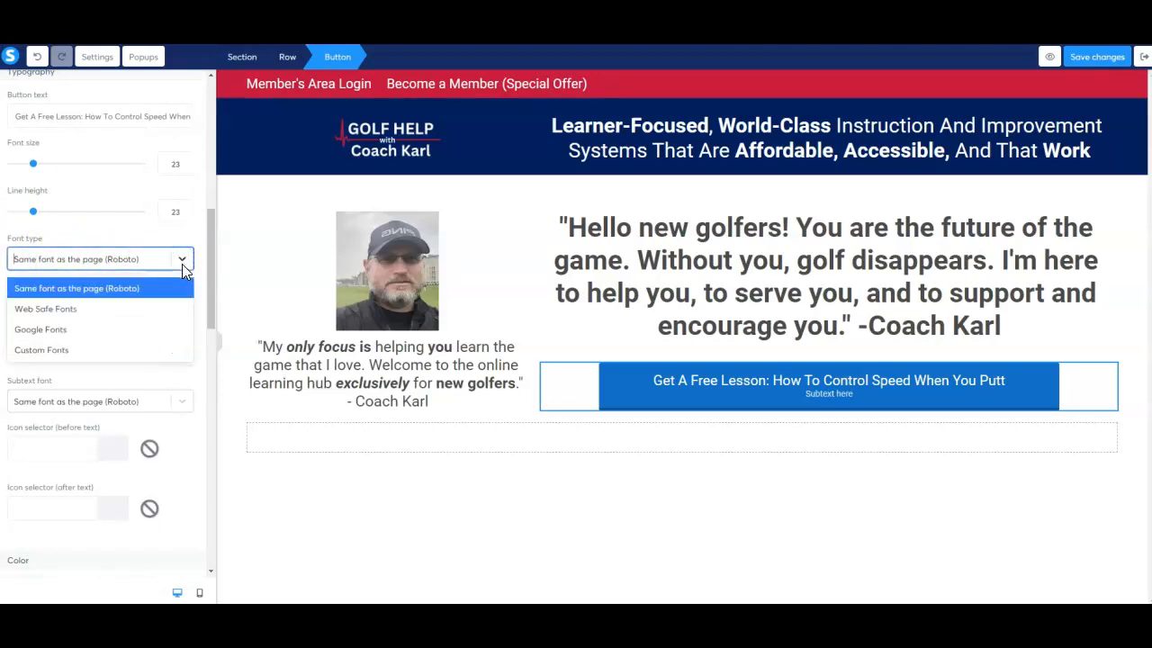
pyautogui.click(173, 237)
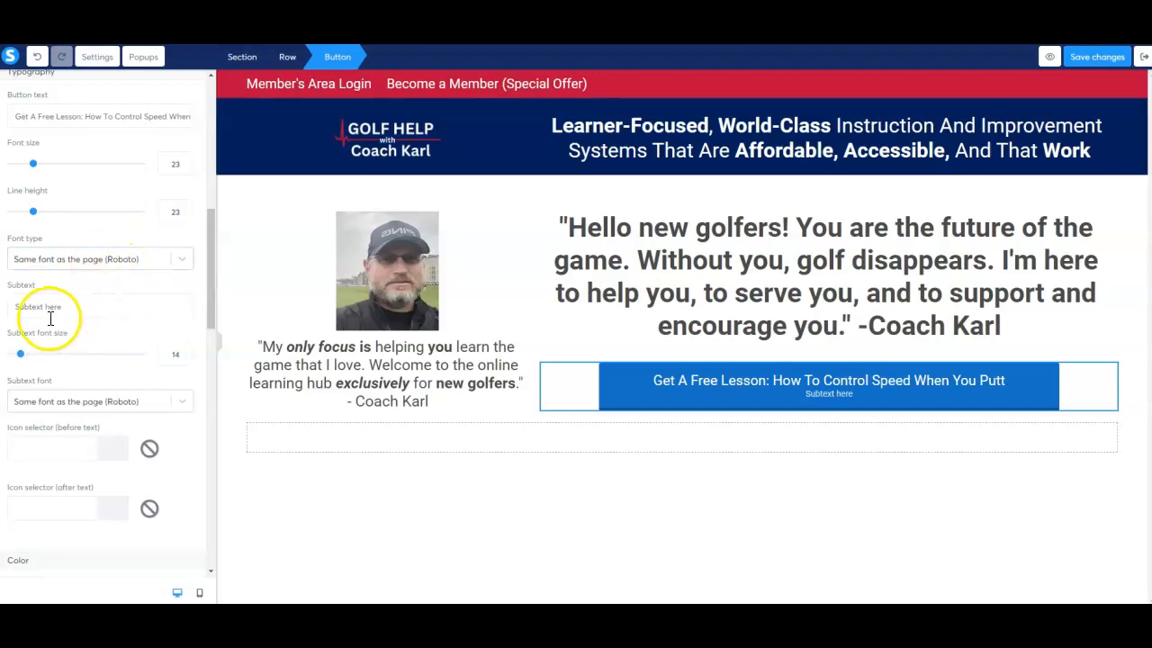
# Replace the button's placeholder subtext with "This is the most important skill to learn".
pyautogui.scroll(-1, 93, 311)
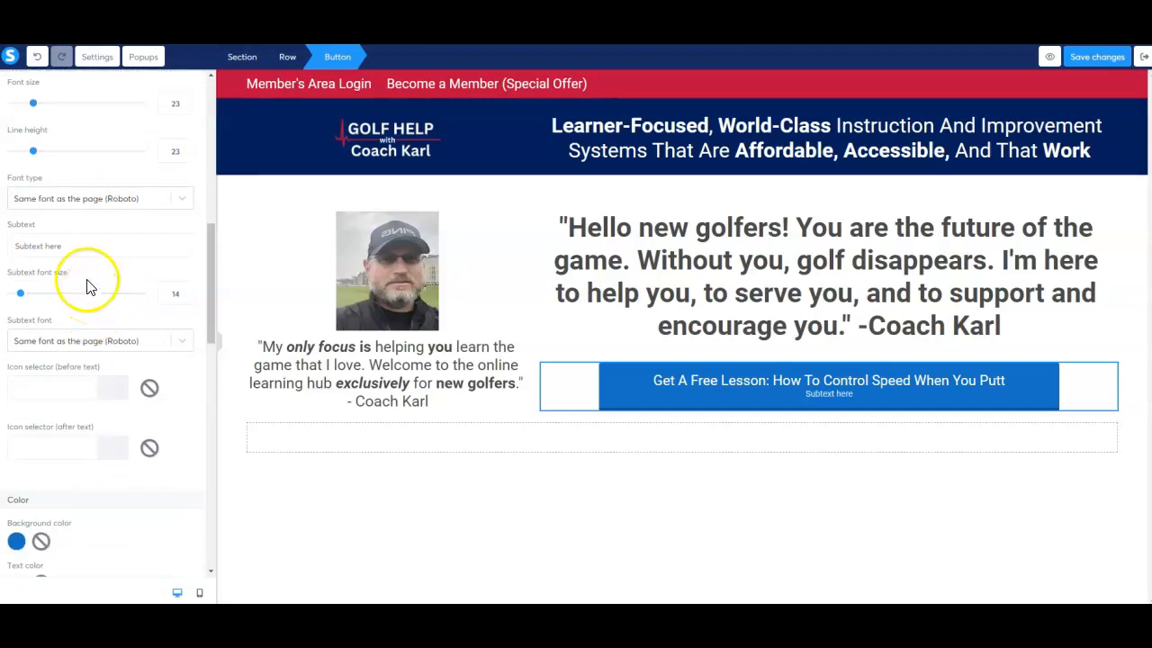
pyautogui.doubleClick(87, 253)
pyautogui.tripleClick(87, 252)
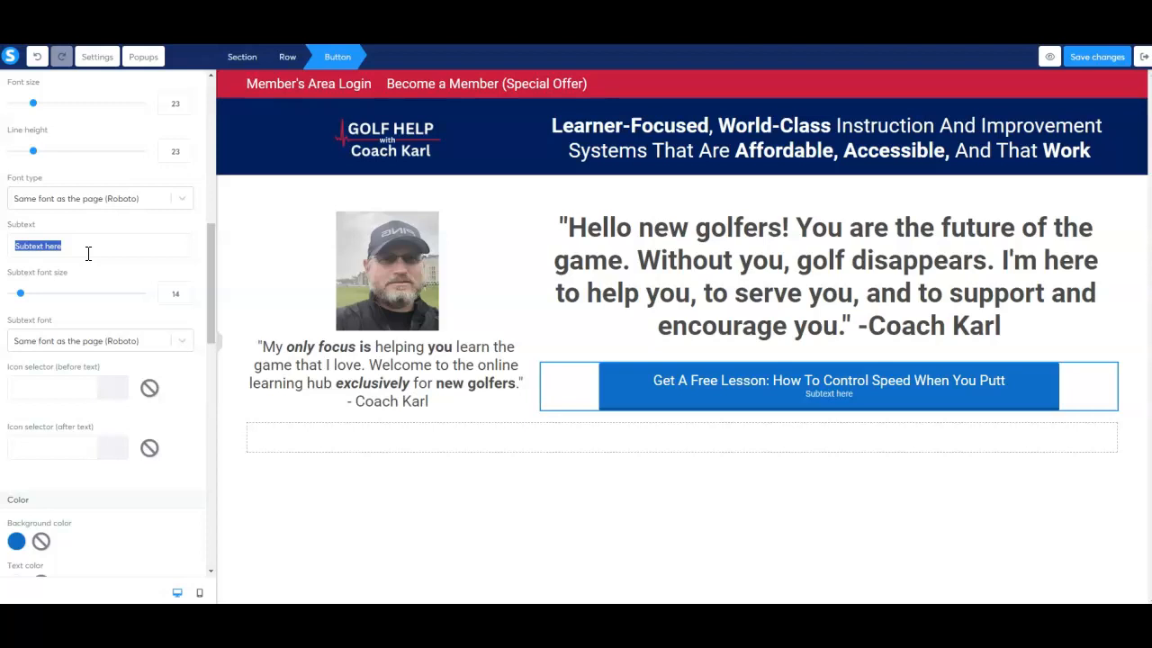
pyautogui.write('Thi s')
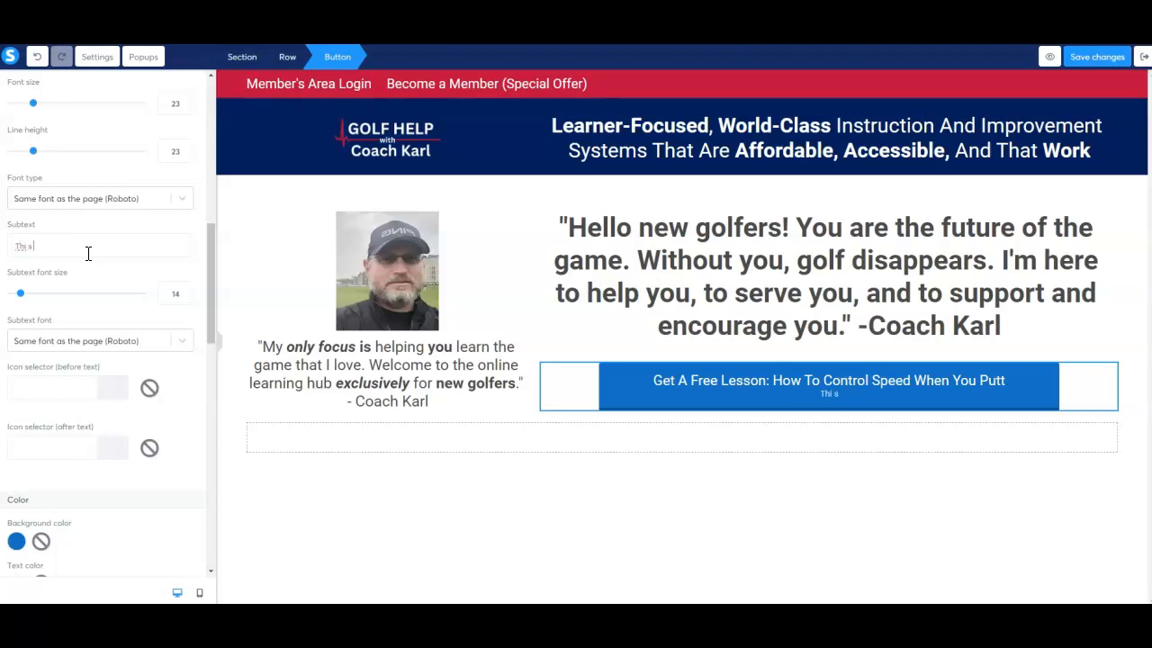
pyautogui.write(' is the most impo')
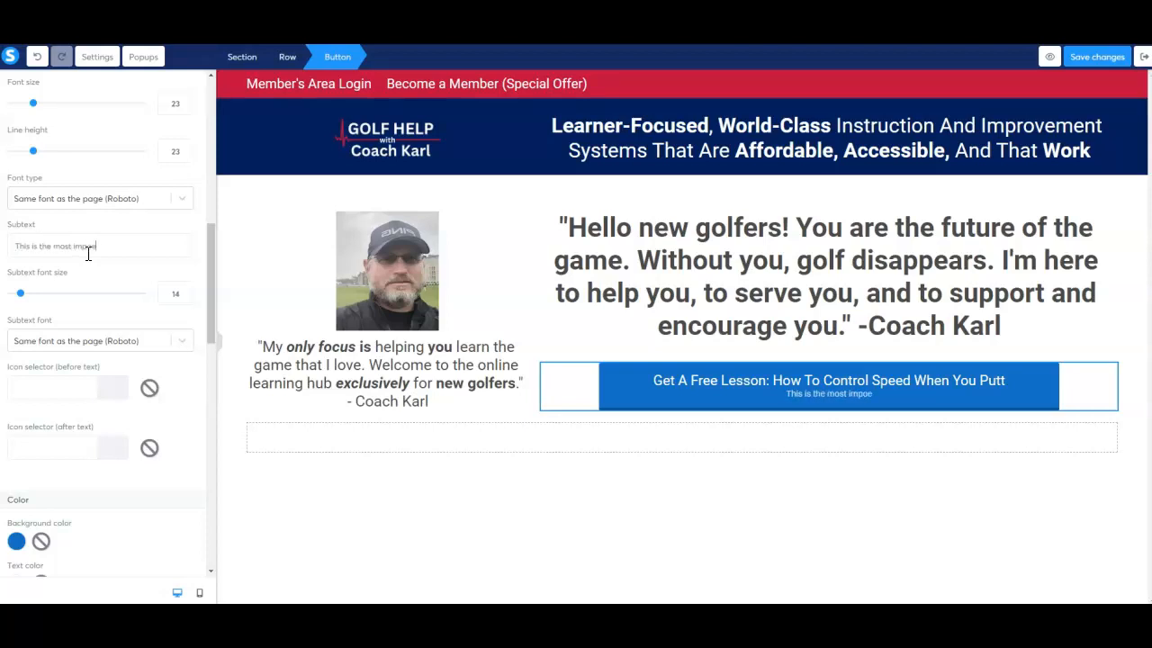
pyautogui.write('rtant skills')
pyautogui.press('BackSpace')
pyautogui.write('to learn')
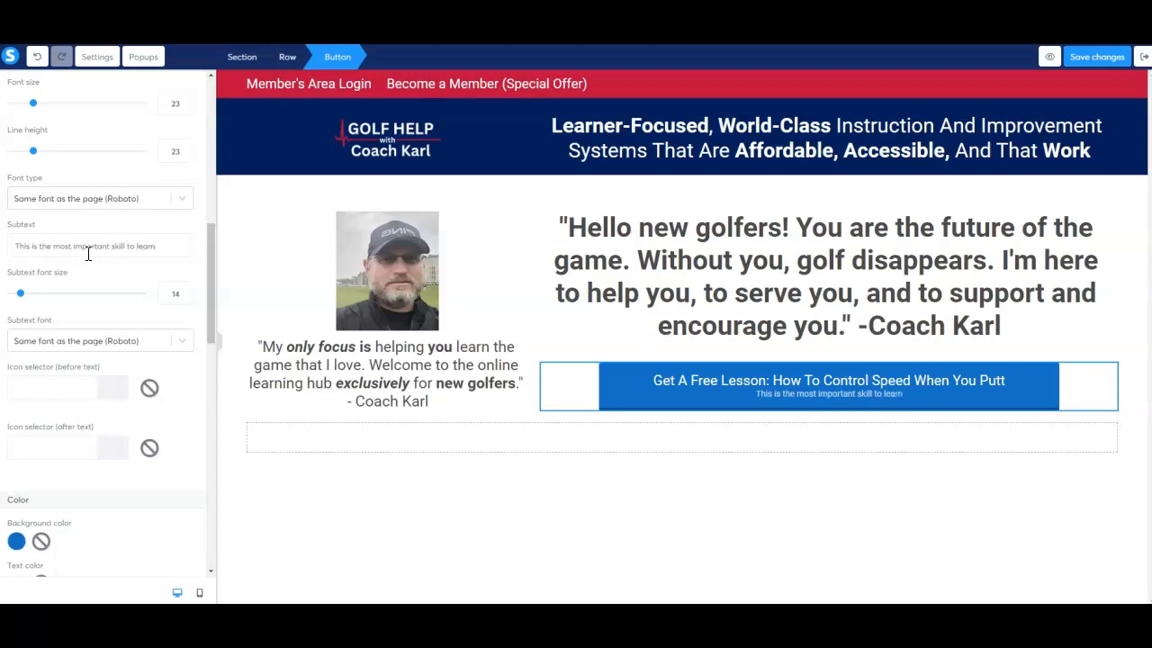
pyautogui.write(' when you')
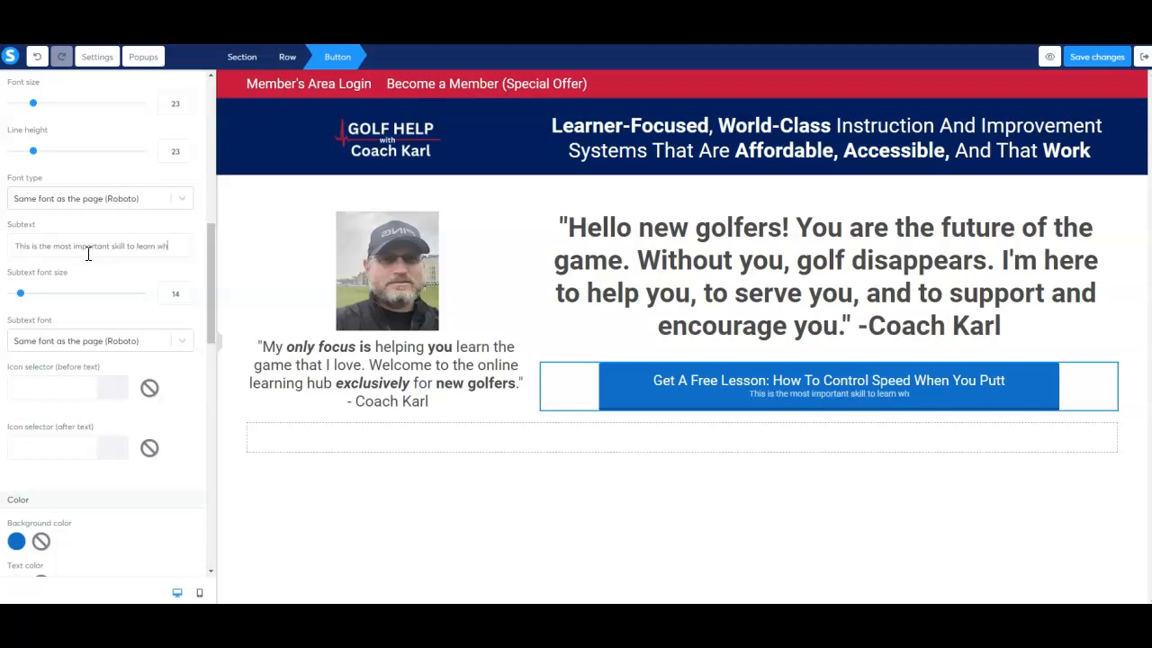
# Reword the subtext to "This is the most important putting skill to learn" and set its font size to 19.
pyautogui.press('BackSpace')
pyautogui.press('BackSpace')
pyautogui.press('BackSpace')
pyautogui.press('BackSpace')
pyautogui.press('BackSpace')
pyautogui.press('BackSpace')
pyautogui.press('BackSpace')
pyautogui.press('BackSpace')
pyautogui.press('BackSpace')
pyautogui.press('BackSpace')
pyautogui.press('BackSpace')
pyautogui.press('BackSpace')
pyautogui.press('BackSpace')
pyautogui.press('BackSpace')
pyautogui.press('BackSpace')
pyautogui.press('BackSpace')
pyautogui.press('BackSpace')
pyautogui.press('BackSpace')
pyautogui.press('BackSpace')
pyautogui.press('BackSpace')
pyautogui.press('BackSpace')
pyautogui.press('BackSpace')
pyautogui.press('BackSpace')
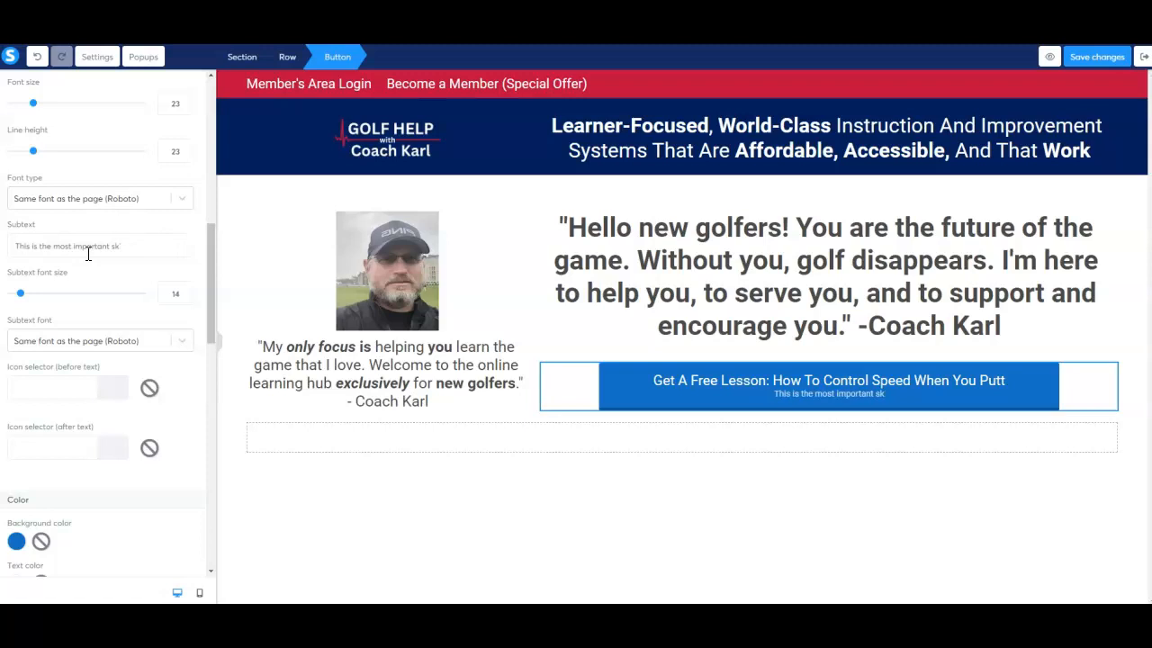
pyautogui.write('putting skill to learn')
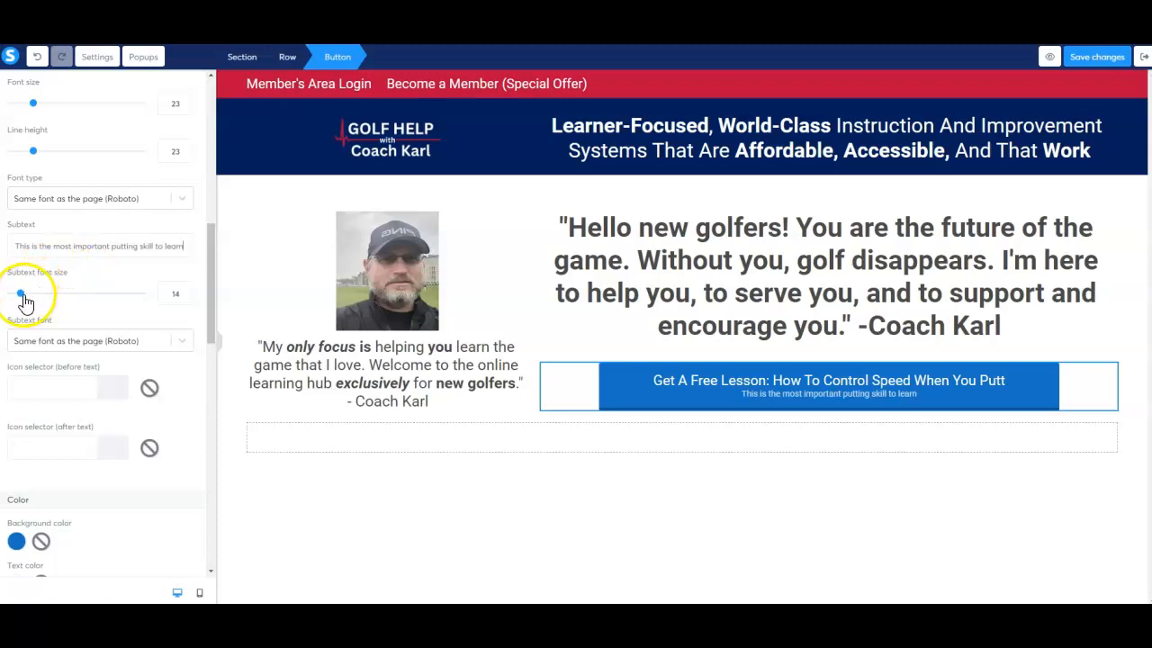
pyautogui.moveTo(21, 294); pyautogui.dragTo(29, 298)
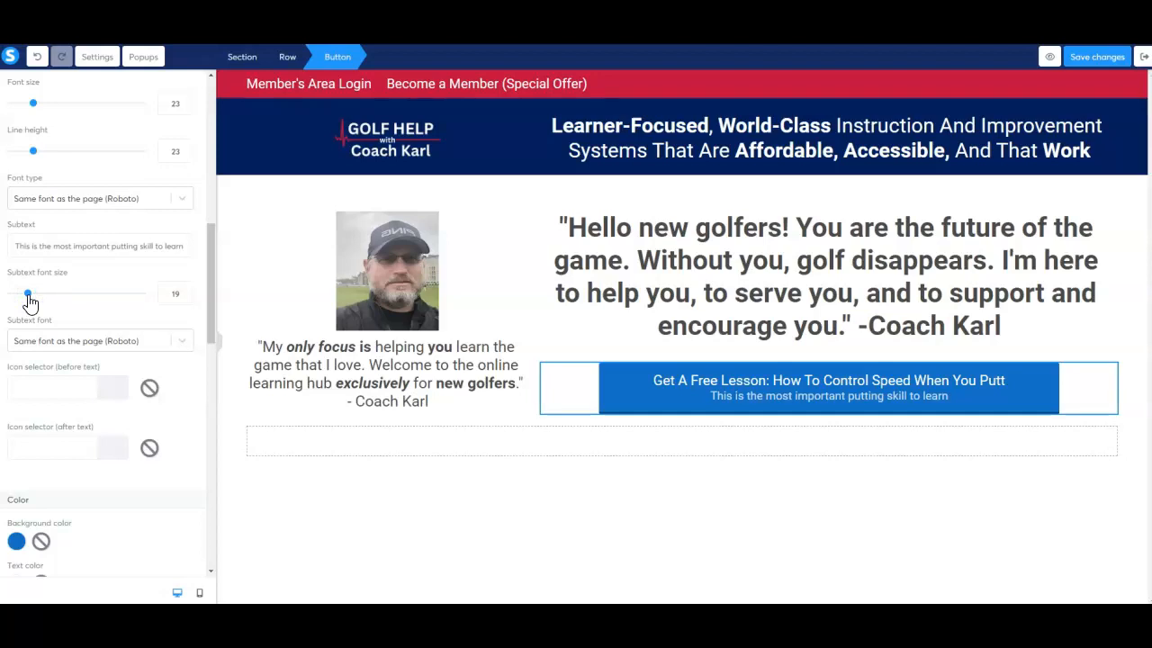
# Try navy 00205B as the button's background color, and settle on red BF0D3E instead.
pyautogui.scroll(-3, 90, 274)
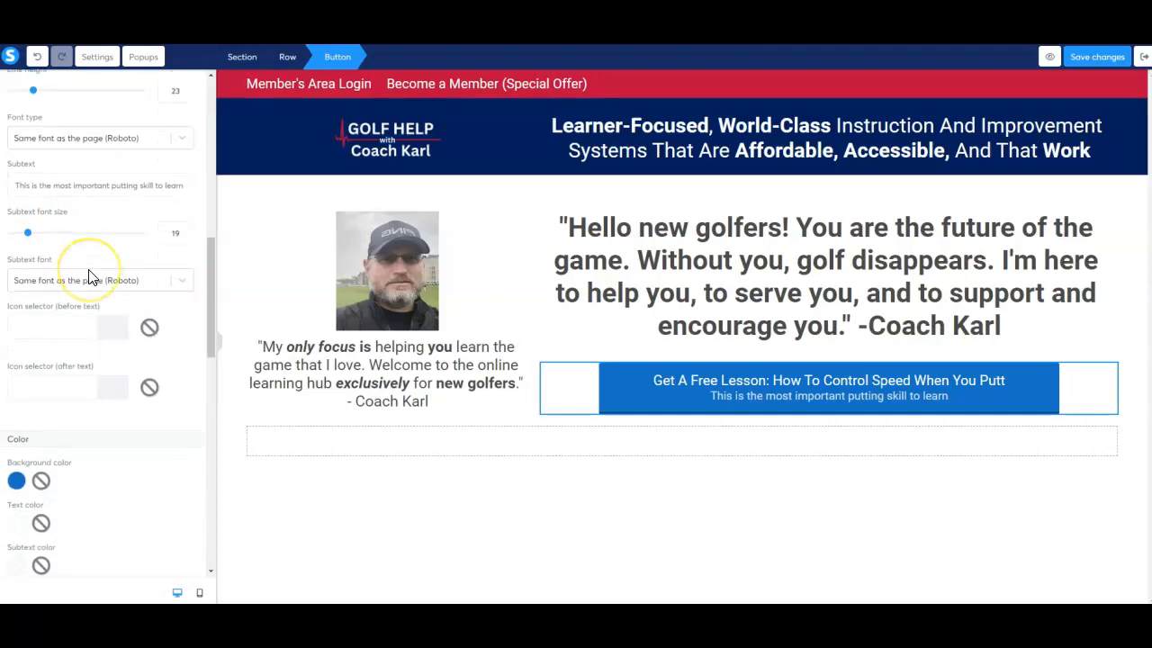
pyautogui.scroll(-2, 90, 274)
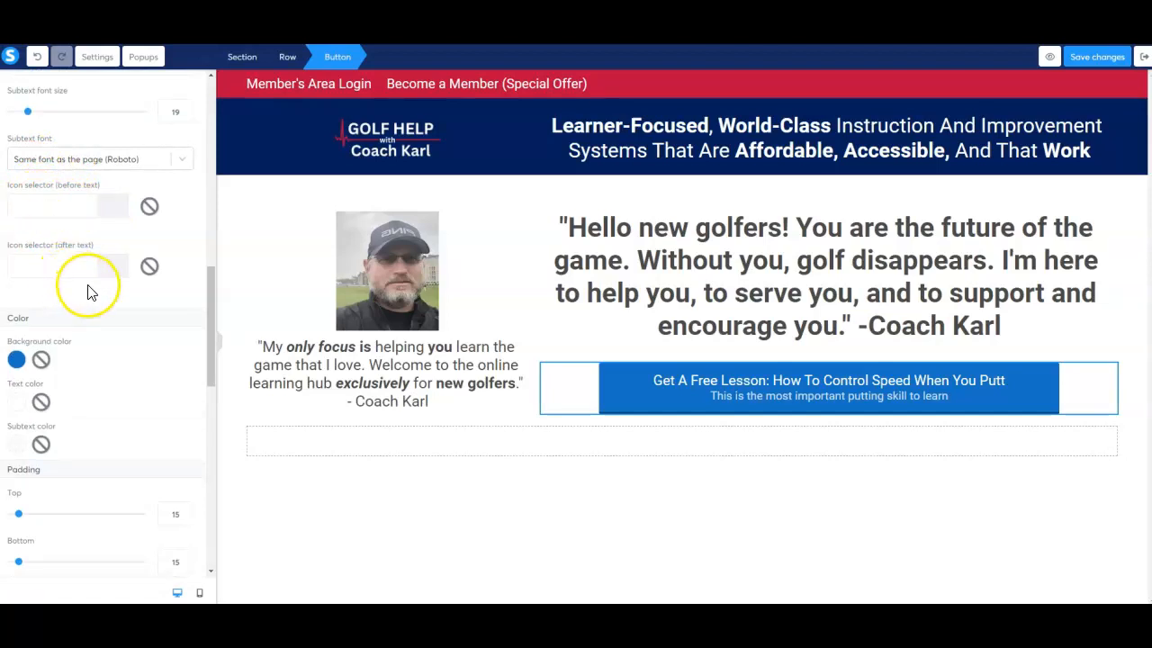
pyautogui.scroll(-3, 90, 291)
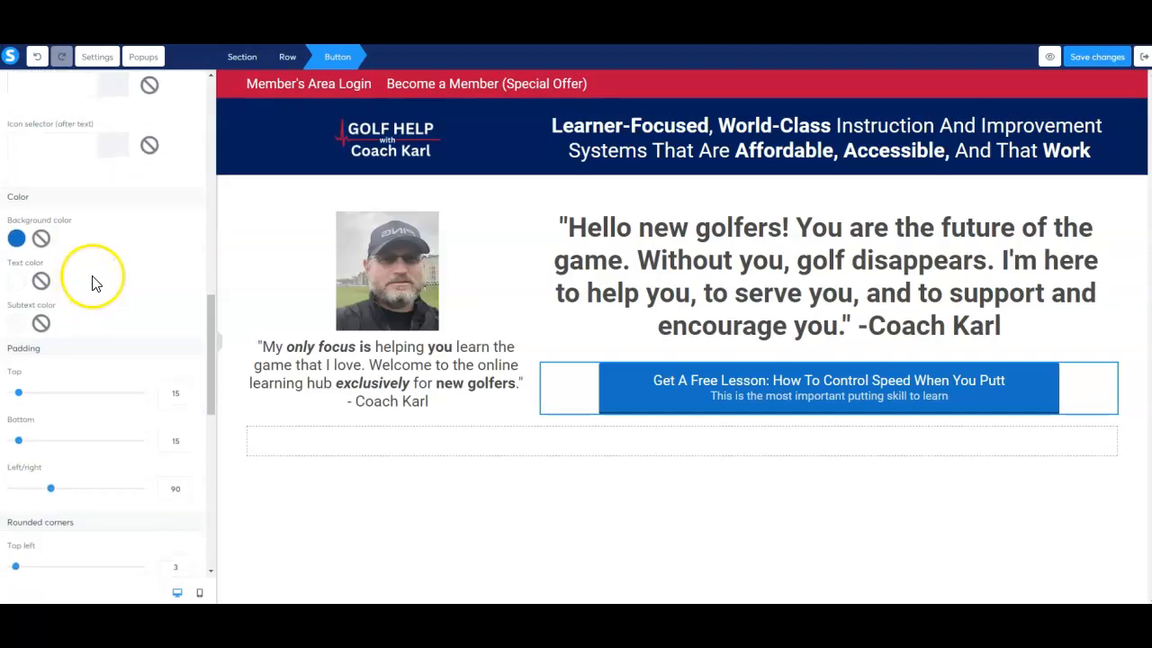
pyautogui.click(17, 239)
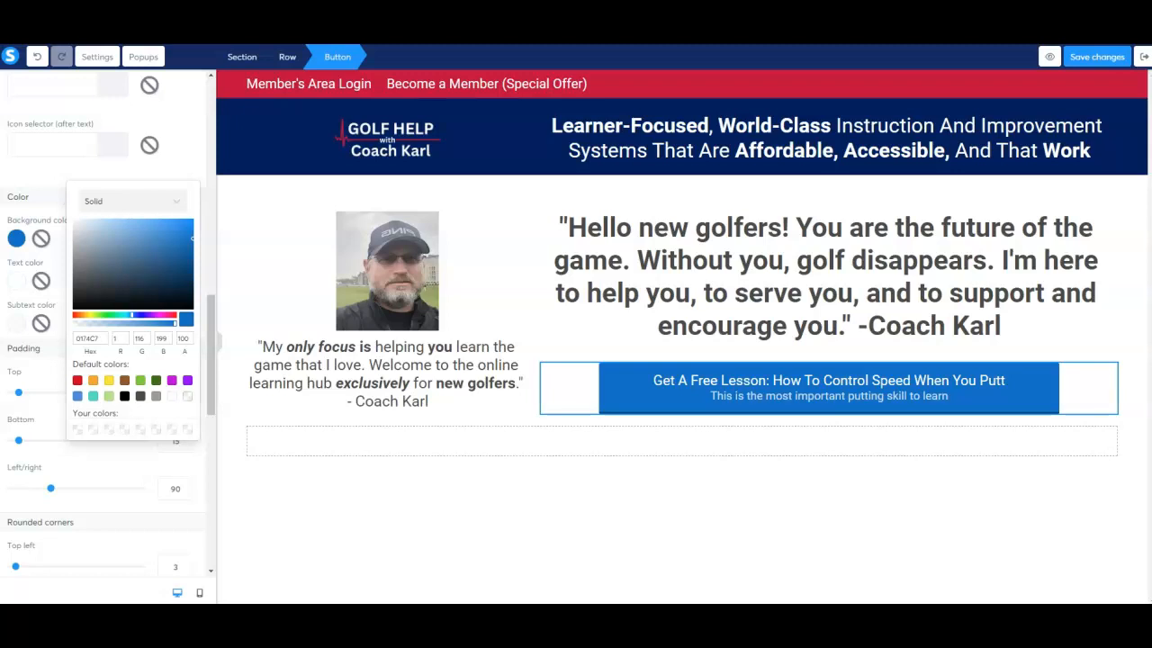
pyautogui.click(83, 339)
pyautogui.write('00205B')
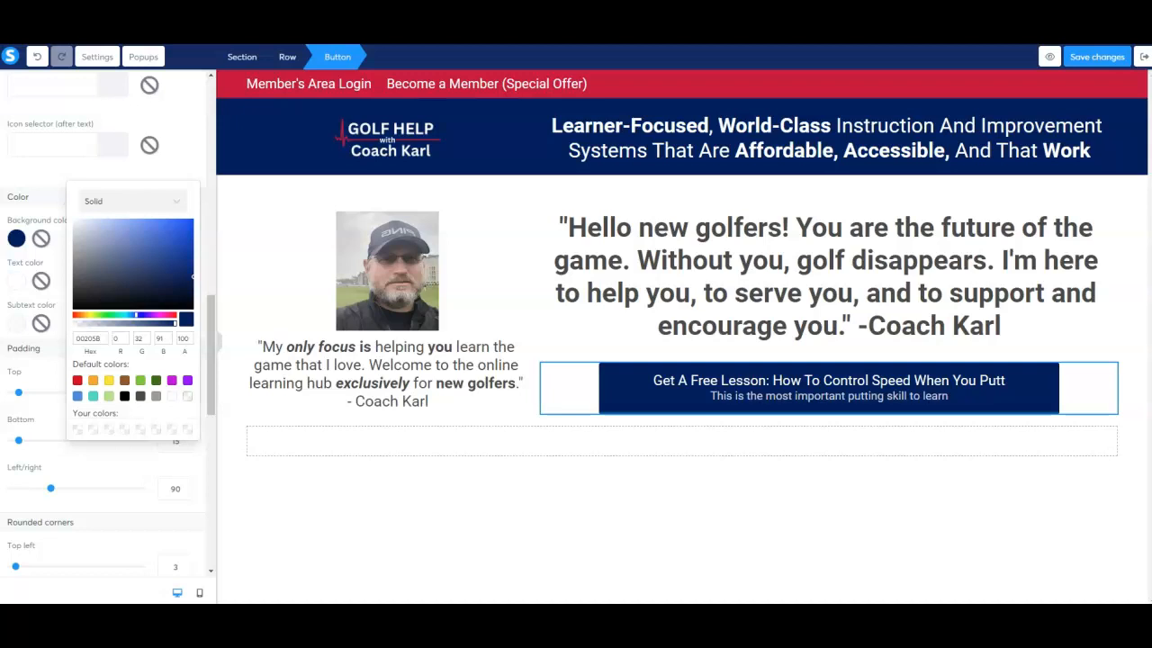
pyautogui.click(81, 337)
pyautogui.doubleClick(82, 338)
pyautogui.write('BF0D3E')
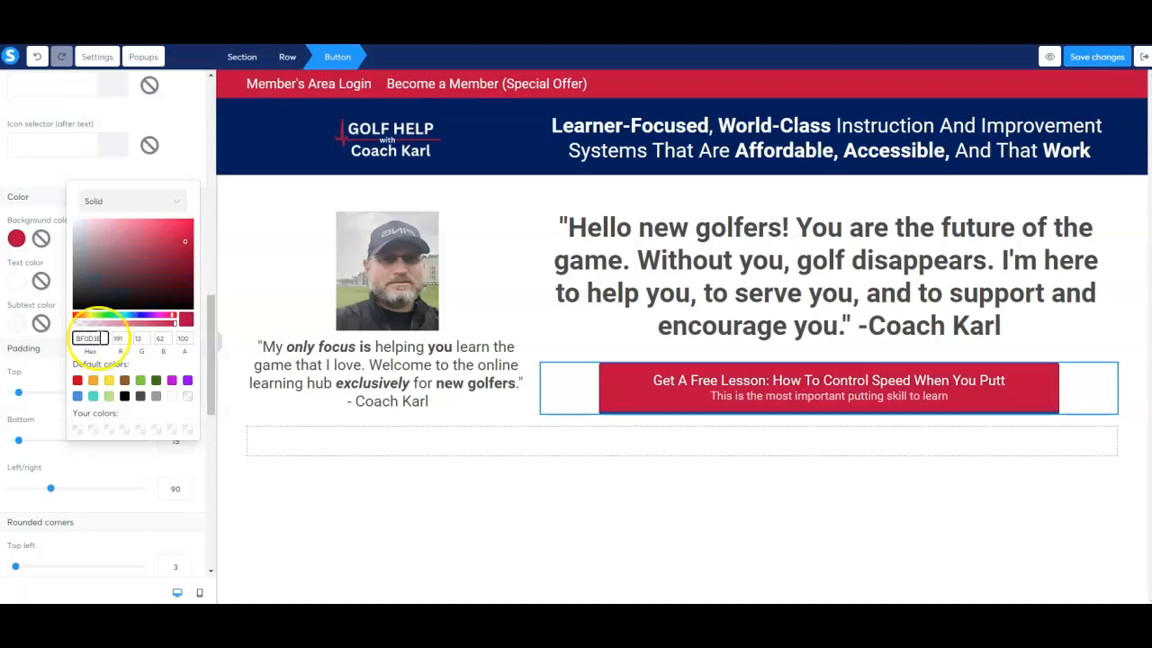
pyautogui.click(170, 171)
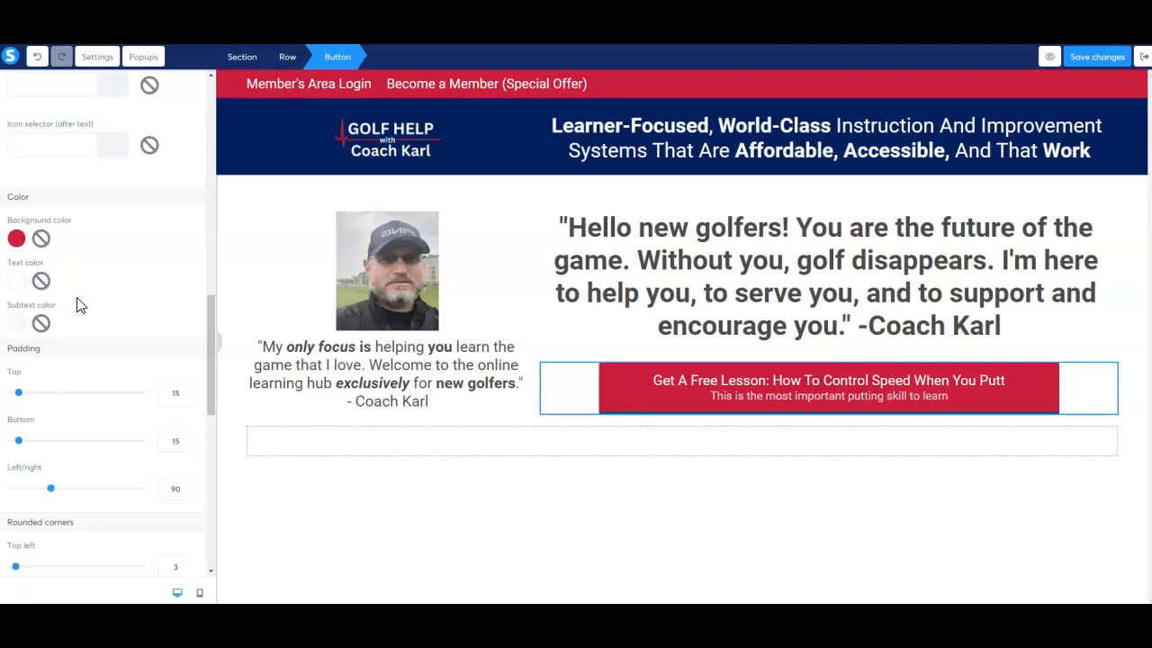
# Round all four corners of the button by setting each corner value to 15.
pyautogui.scroll(-3, 85, 305)
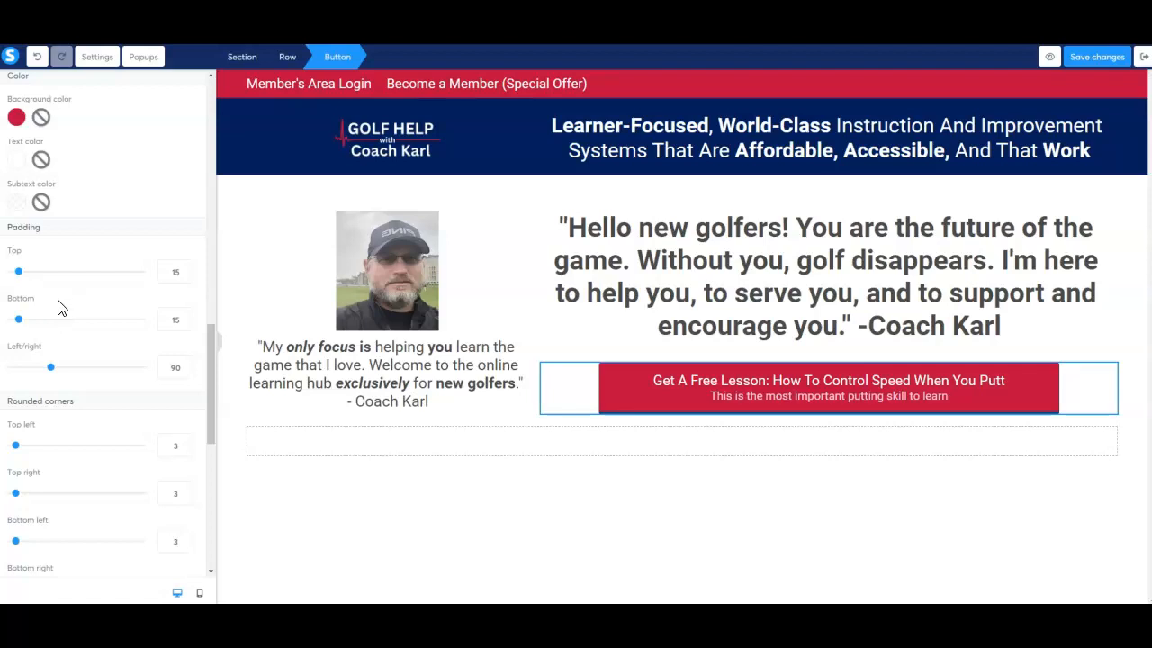
pyautogui.scroll(-1, 60, 308)
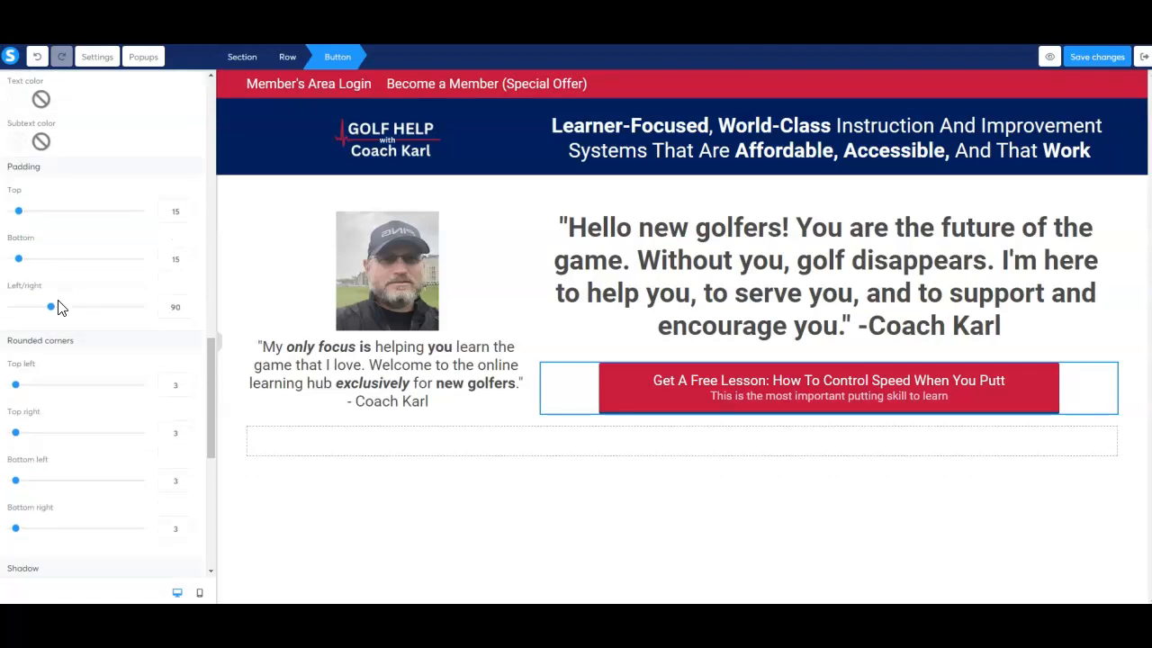
pyautogui.scroll(-2, 57, 307)
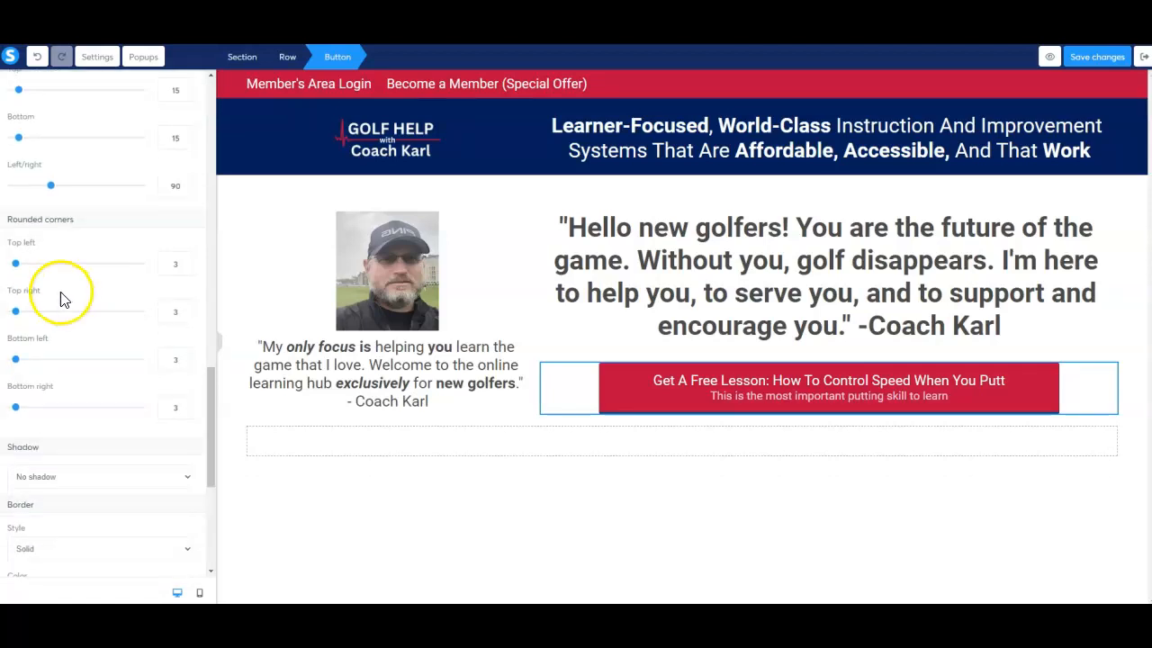
pyautogui.moveTo(16, 265); pyautogui.dragTo(34, 271)
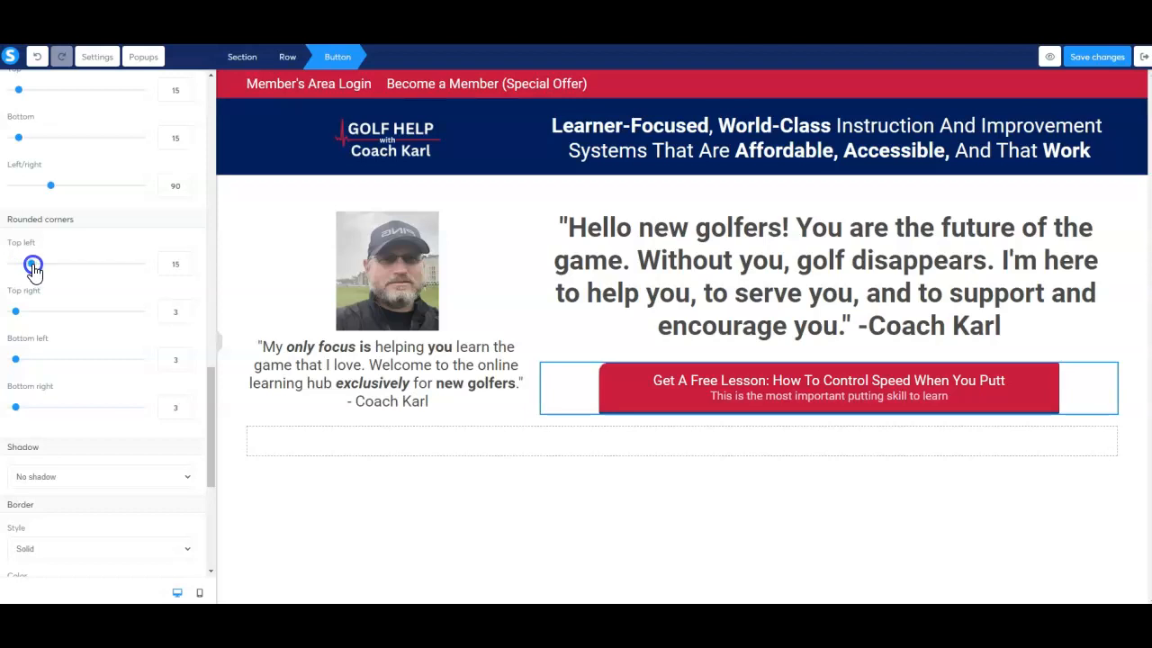
pyautogui.click(175, 311)
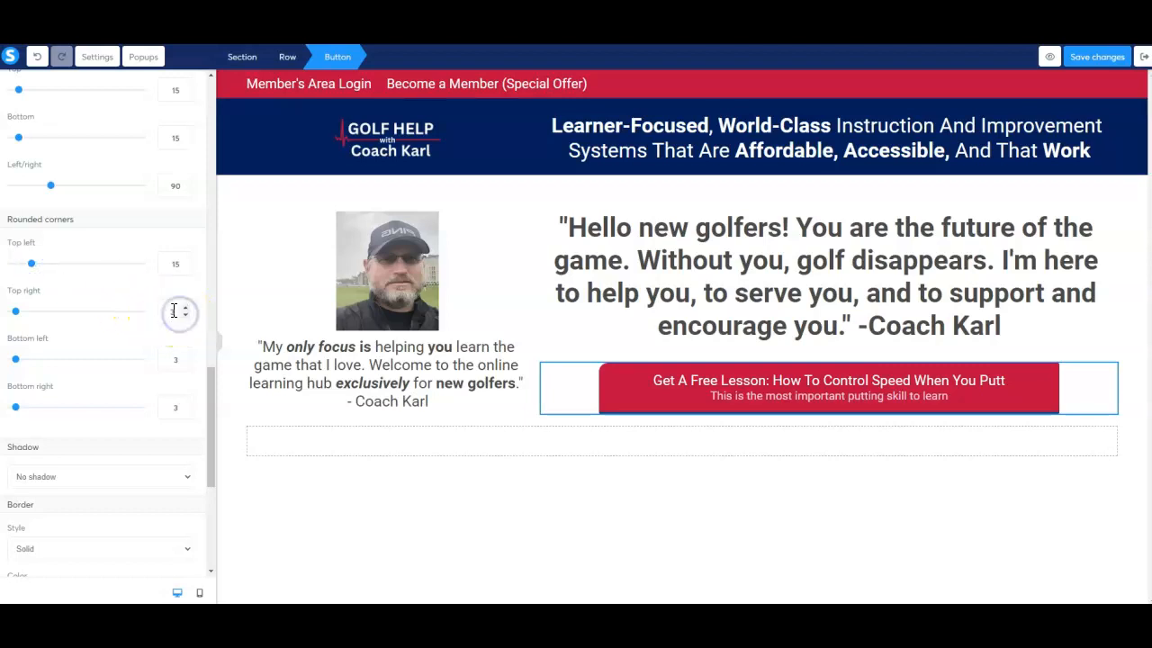
pyautogui.write('15')
pyautogui.click(173, 358)
pyautogui.click(175, 406)
pyautogui.write('15')
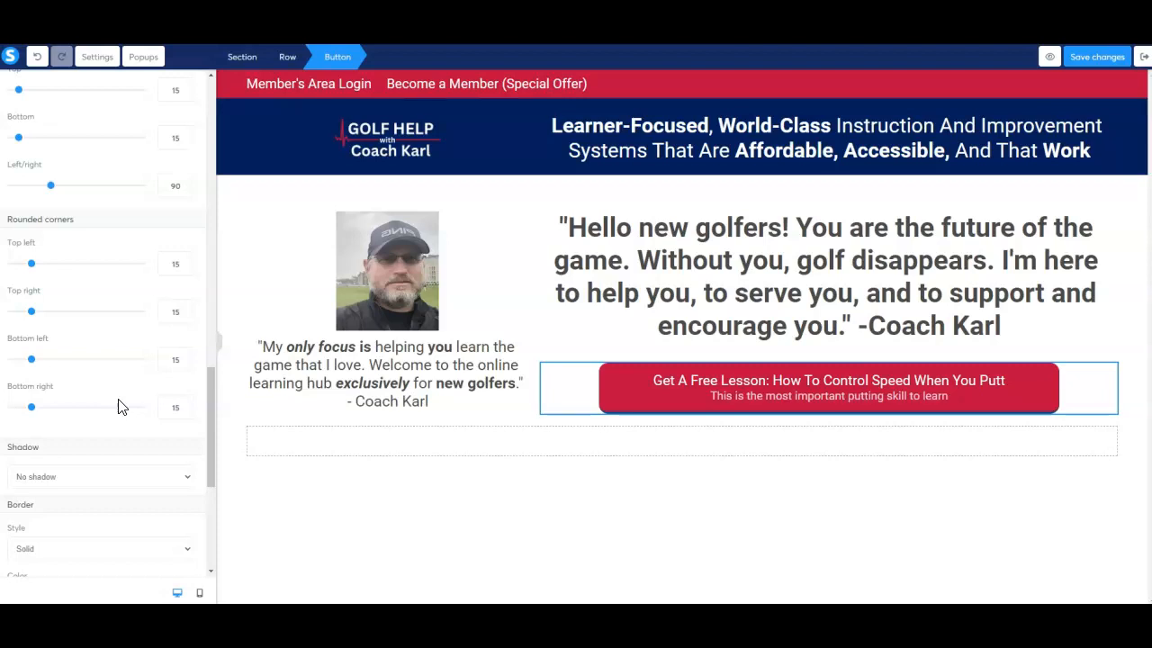
pyautogui.scroll(-3, 140, 355)
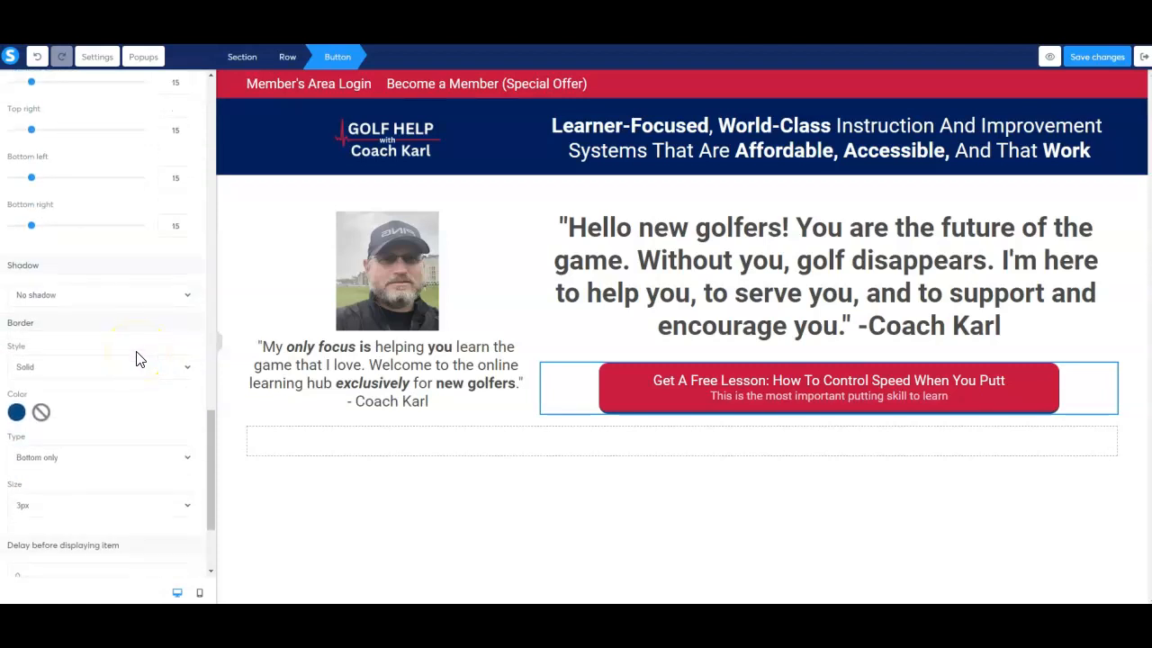
# Keep the button's border style solid and set the border color to white FFFFFF.
pyautogui.scroll(-1, 140, 358)
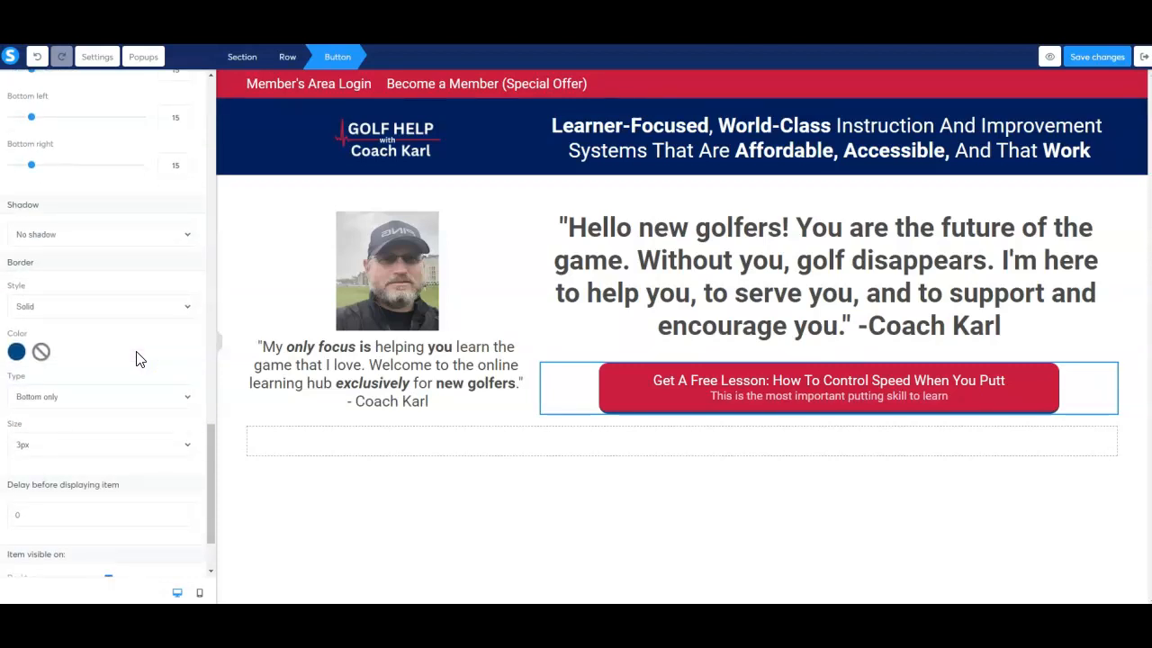
pyautogui.click(188, 308)
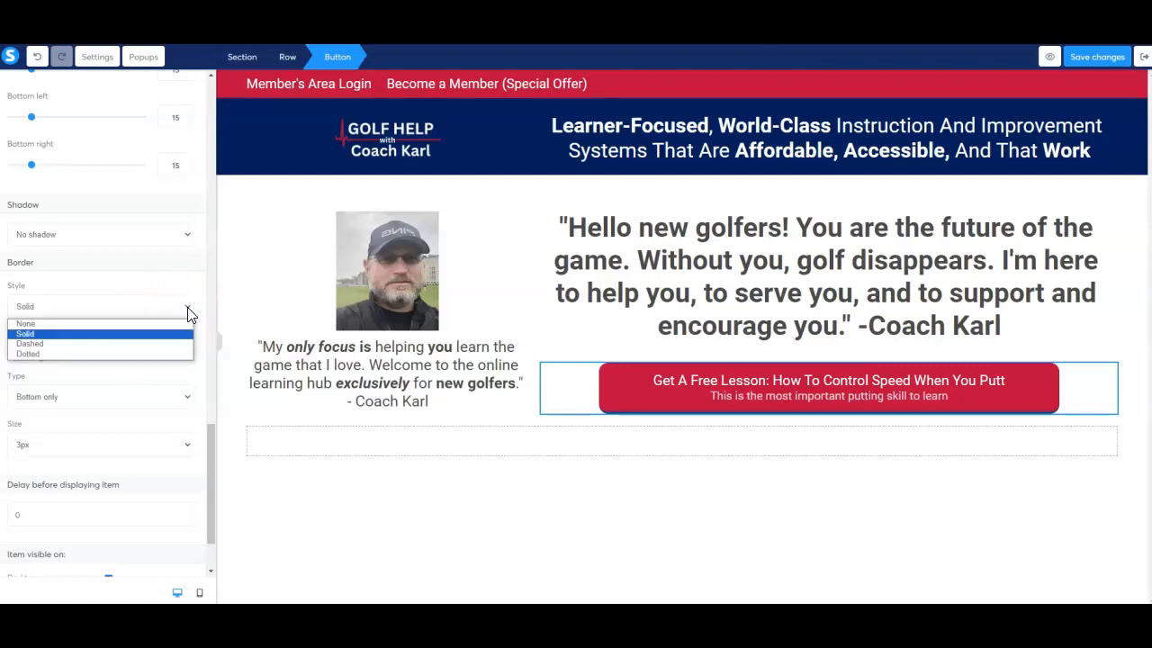
pyautogui.click(187, 308)
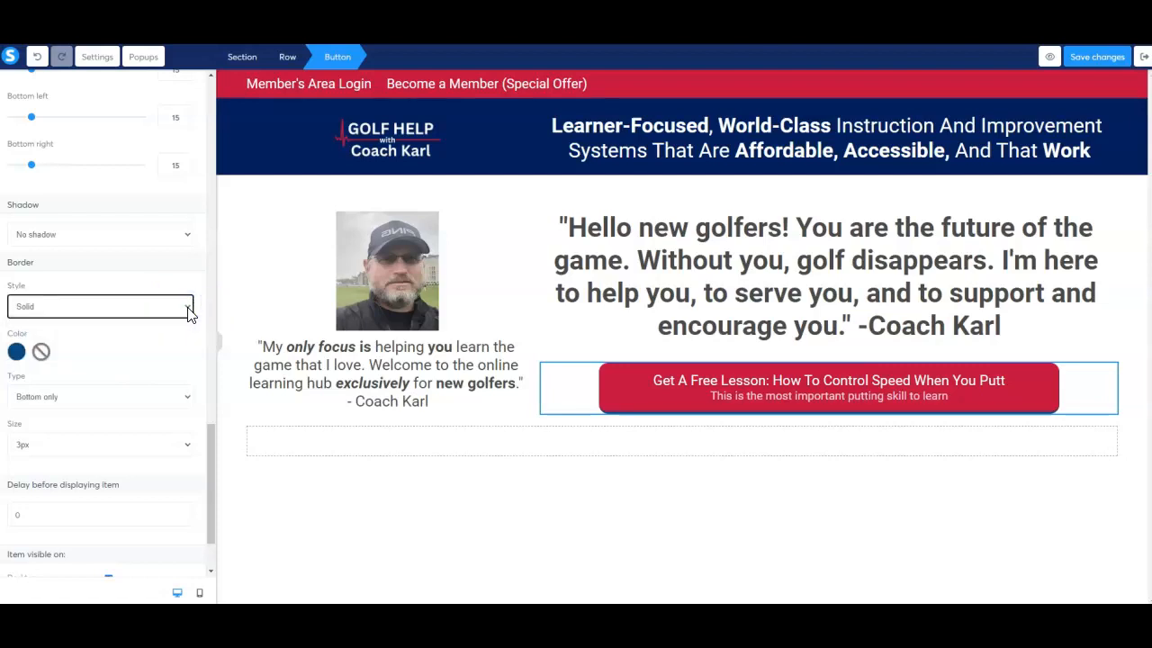
pyautogui.click(16, 351)
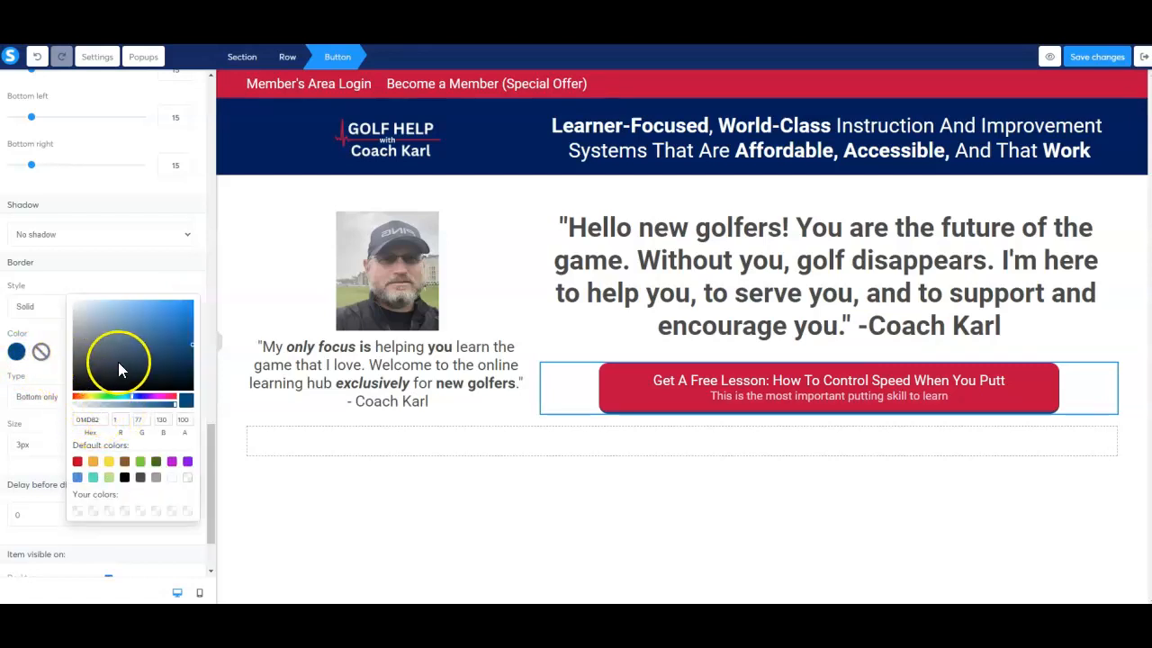
pyautogui.click(172, 480)
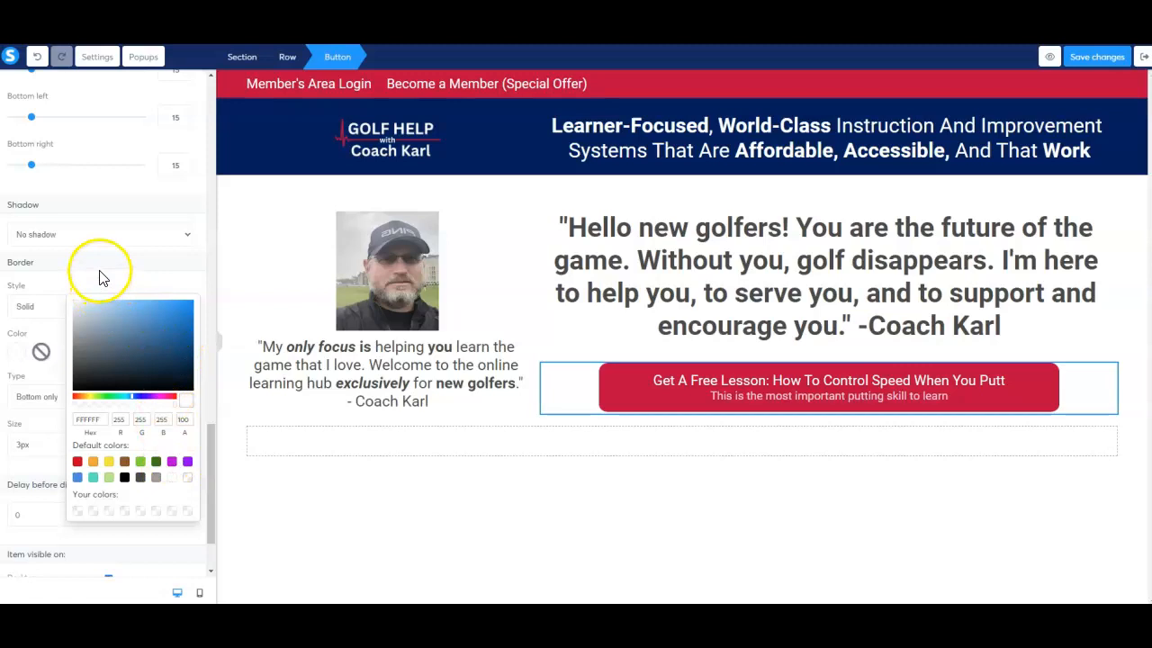
# Try the Hard shadow option on the button, and return the shadow setting to No shadow.
pyautogui.click(186, 241)
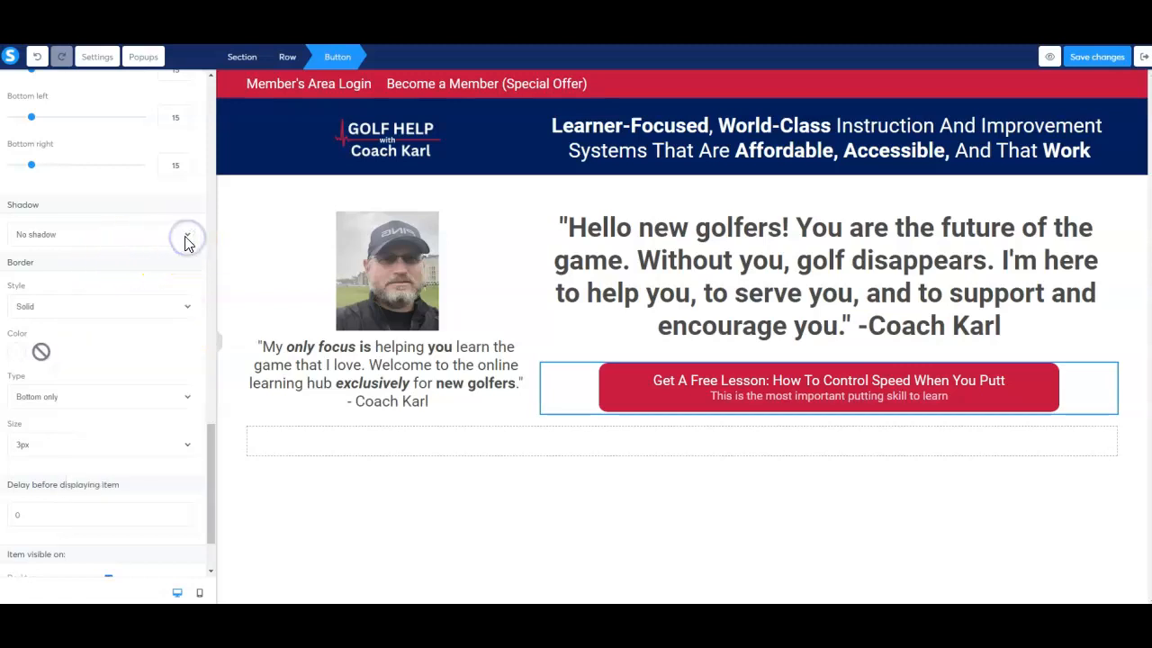
pyautogui.click(184, 235)
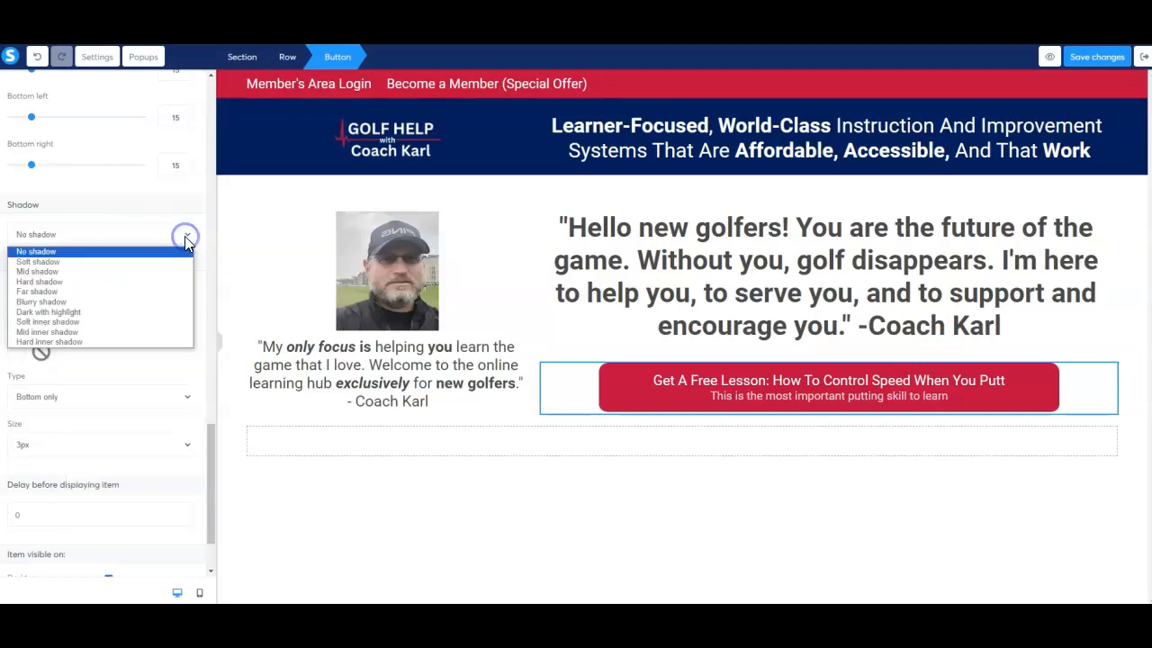
pyautogui.click(160, 282)
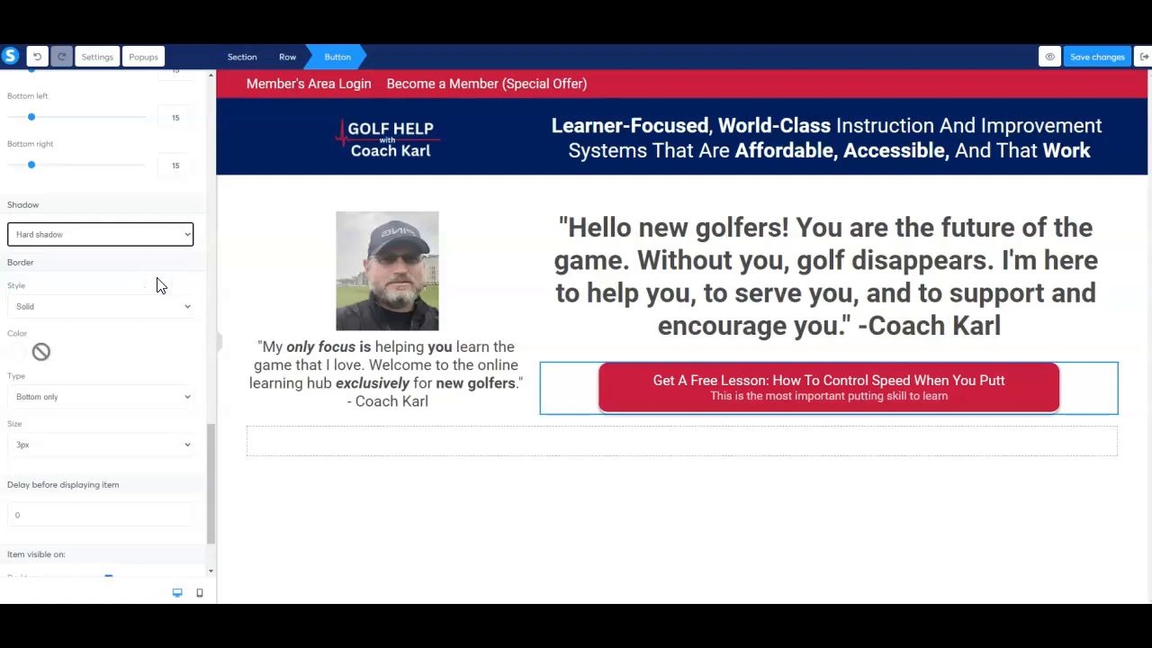
pyautogui.click(173, 238)
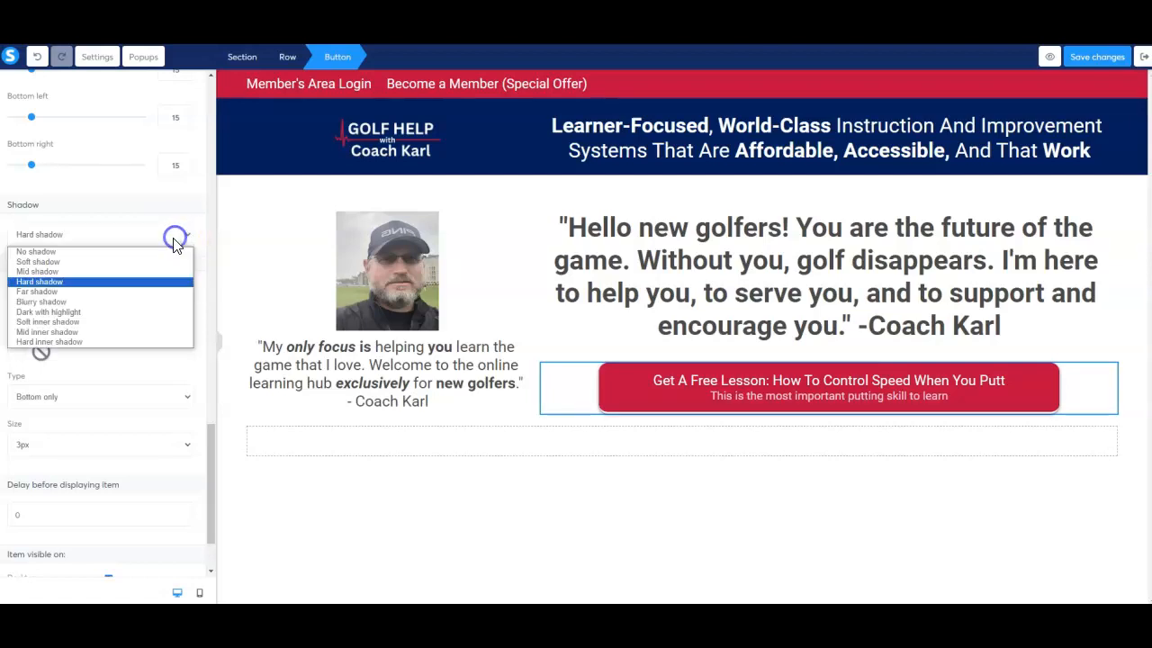
pyautogui.click(163, 250)
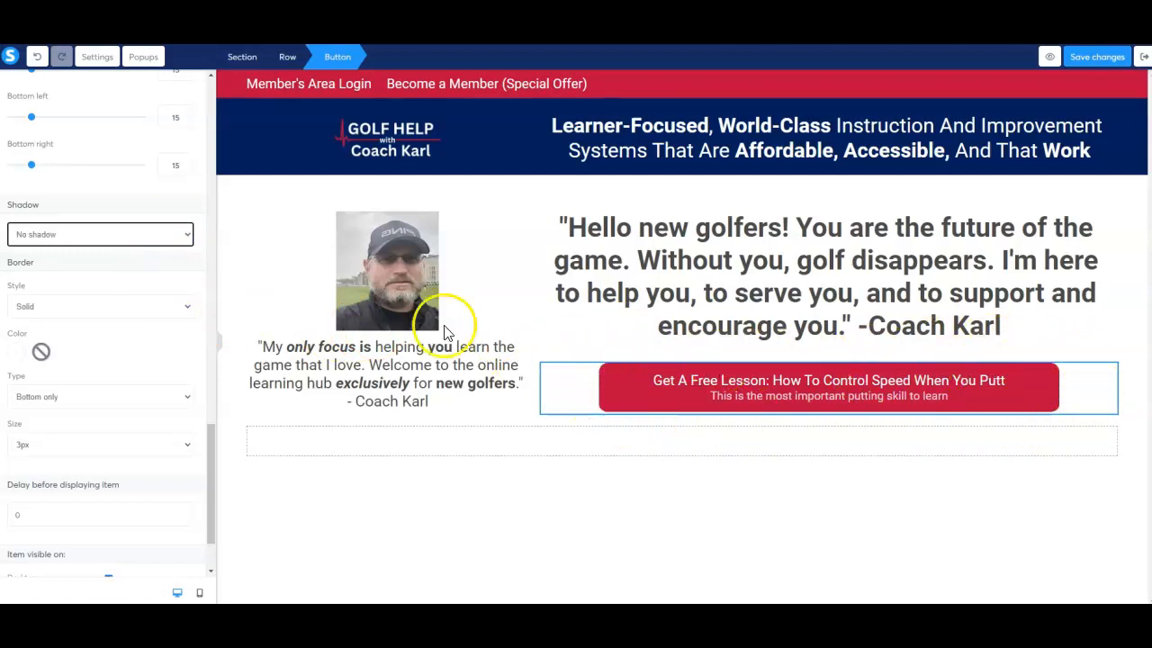
# Remove the button's border by setting its border style to None.
pyautogui.scroll(-2, 138, 336)
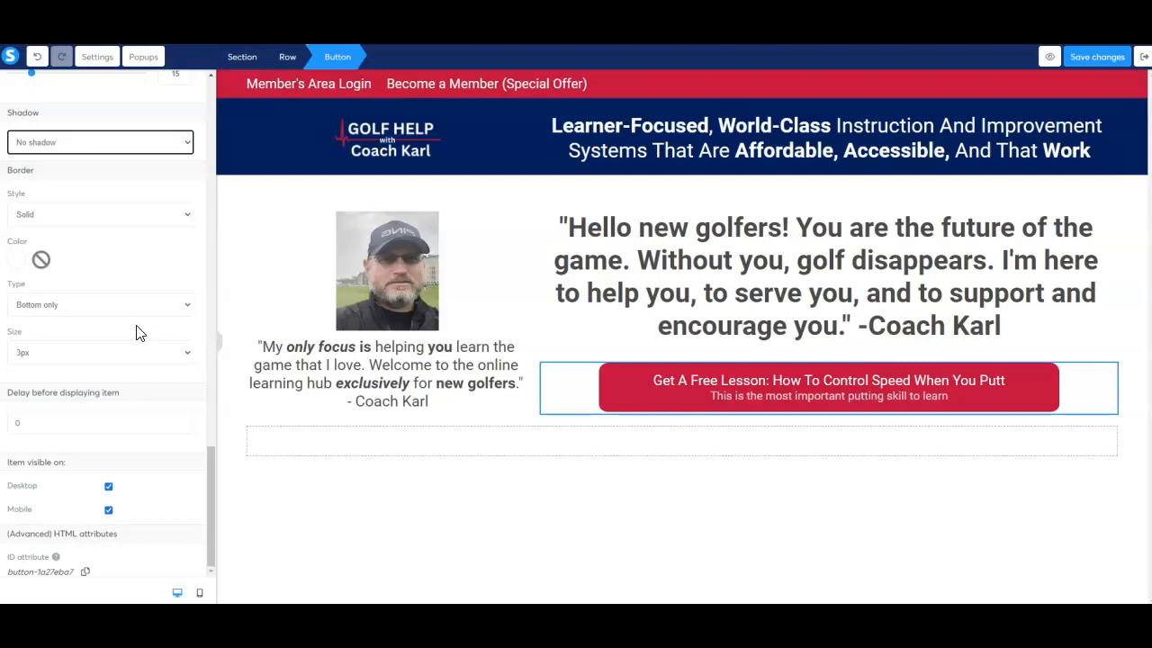
pyautogui.click(176, 214)
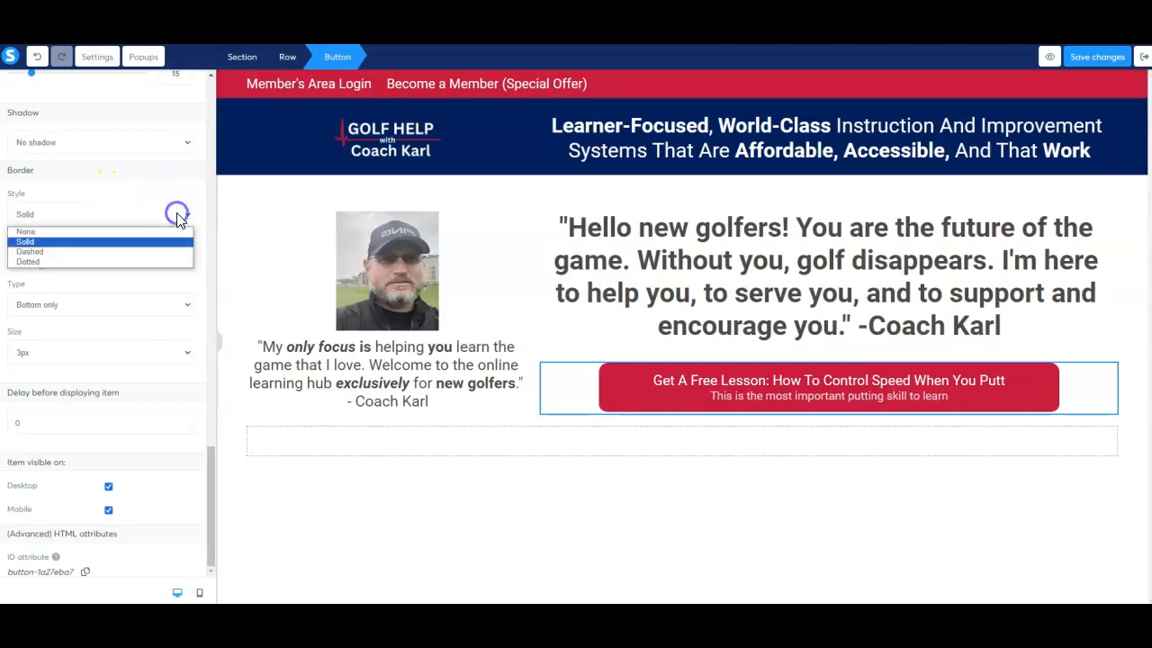
pyautogui.click(167, 232)
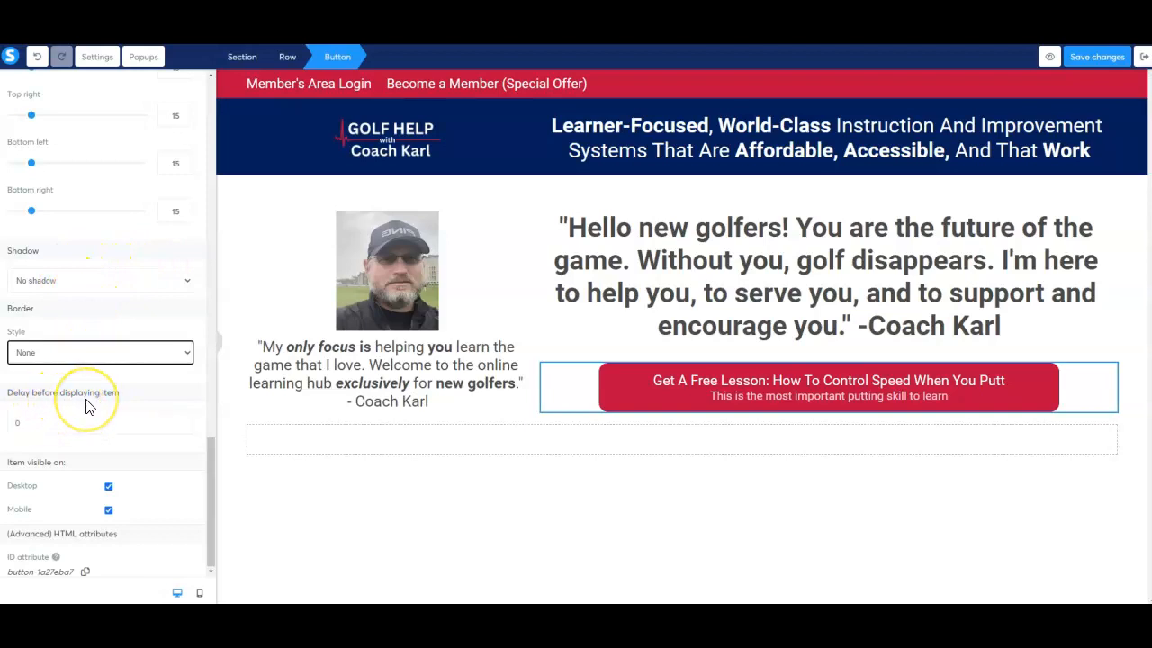
pyautogui.click(30, 431)
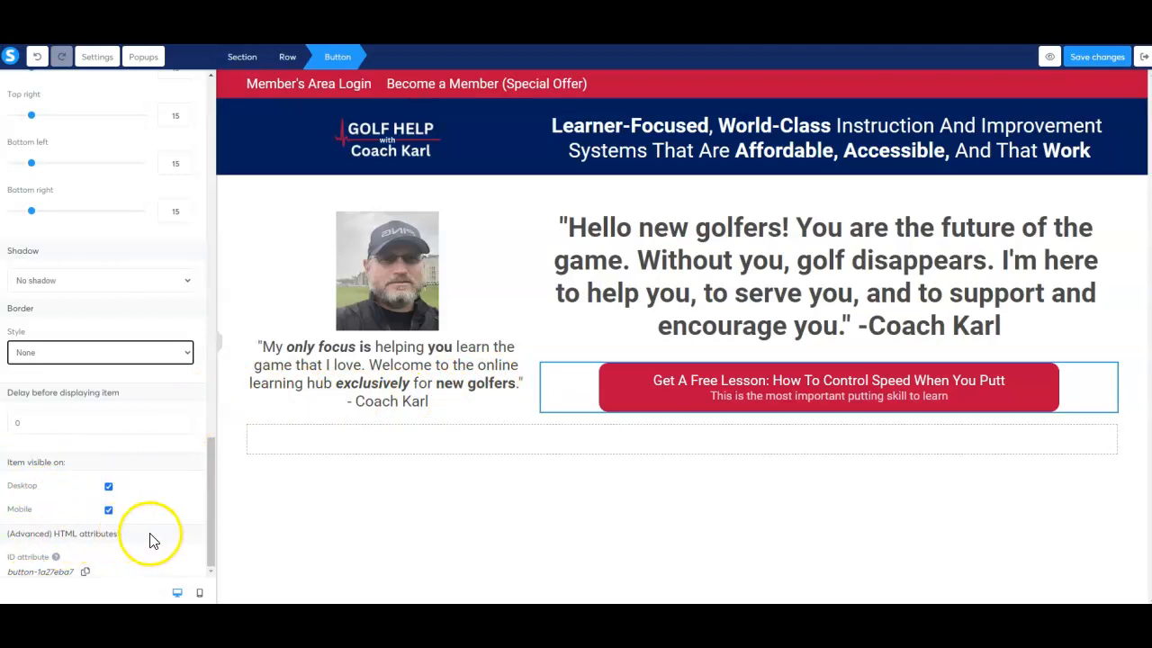
# Preview the page with the new button in the mobile layout, and return to the desktop layout.
pyautogui.click(199, 594)
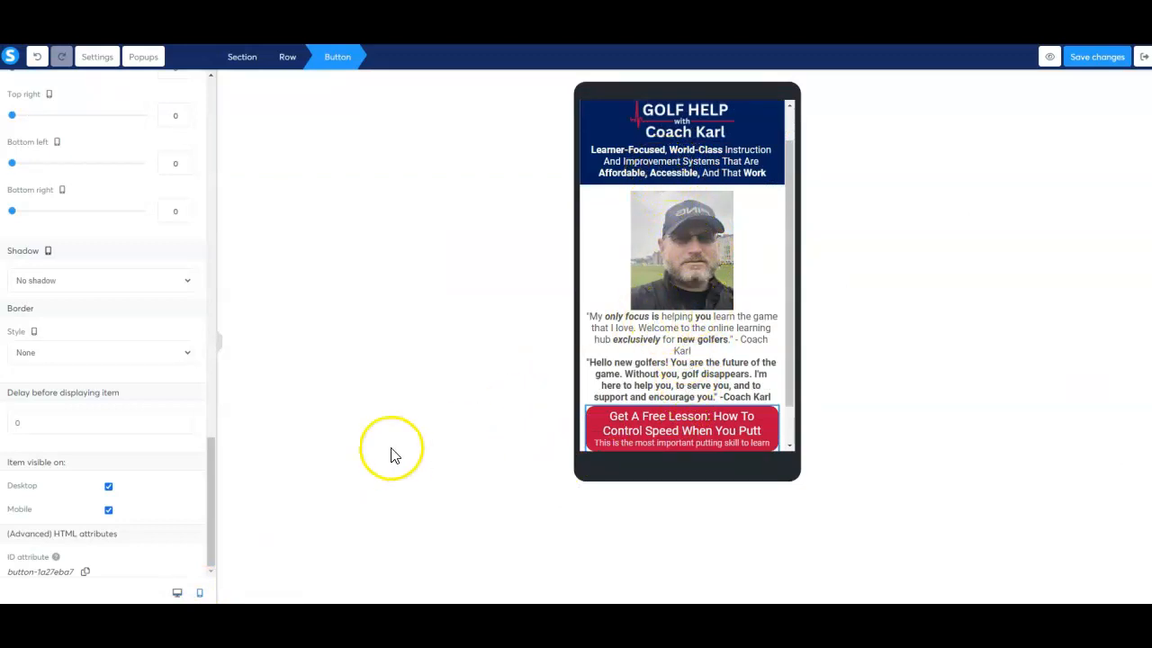
pyautogui.click(175, 595)
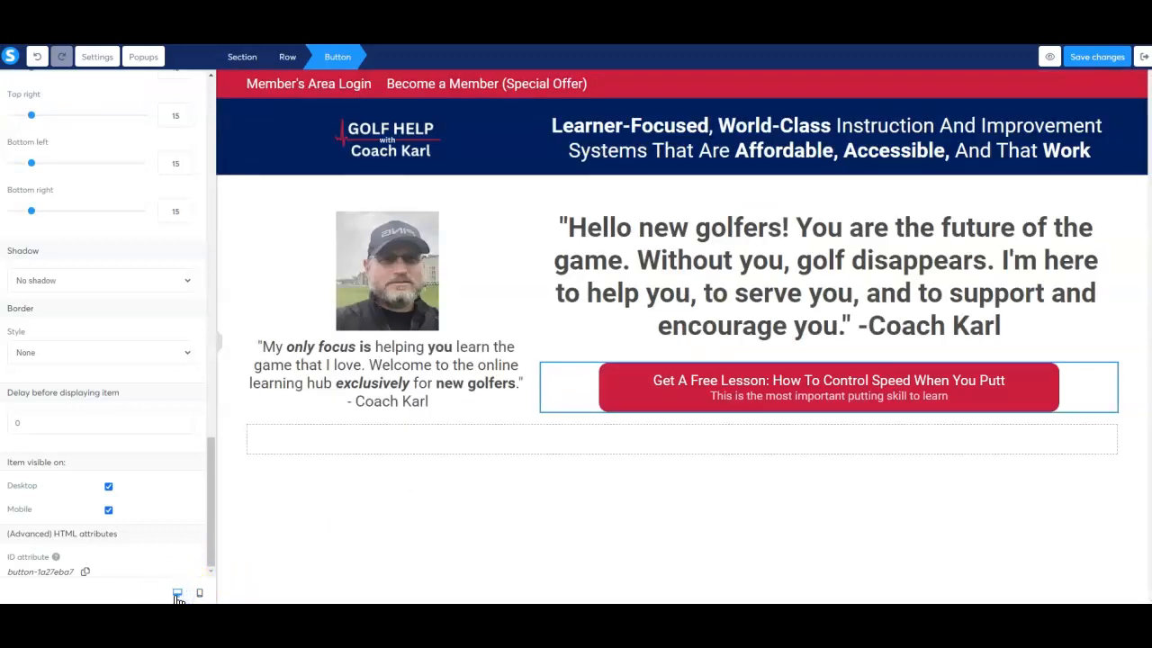